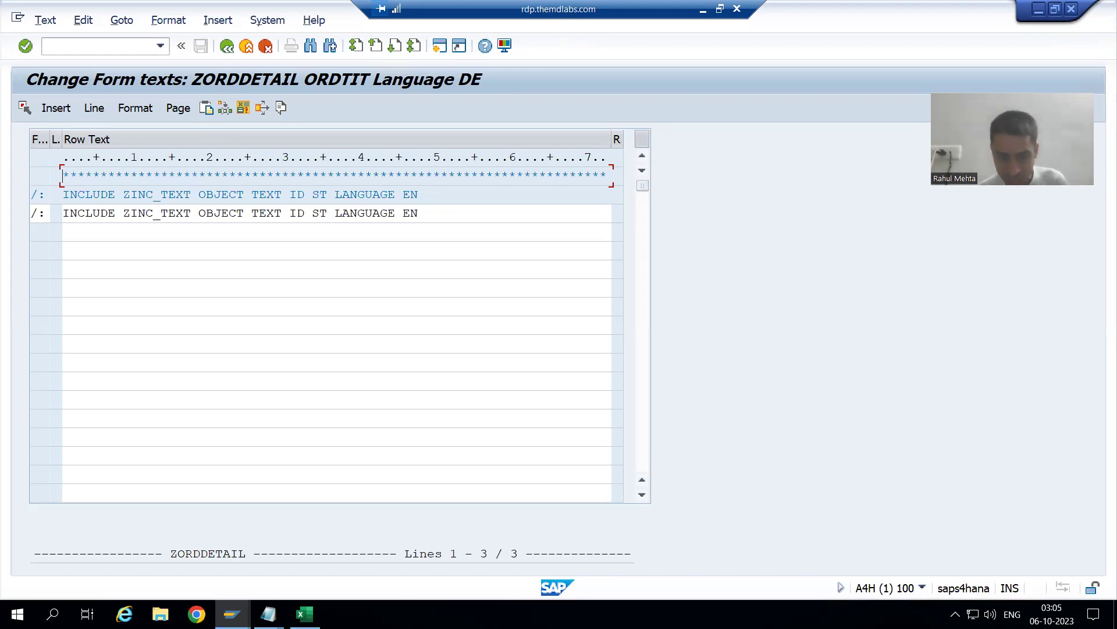
Switch to the Excel workbook pairing English labels with German translations
click(305, 614)
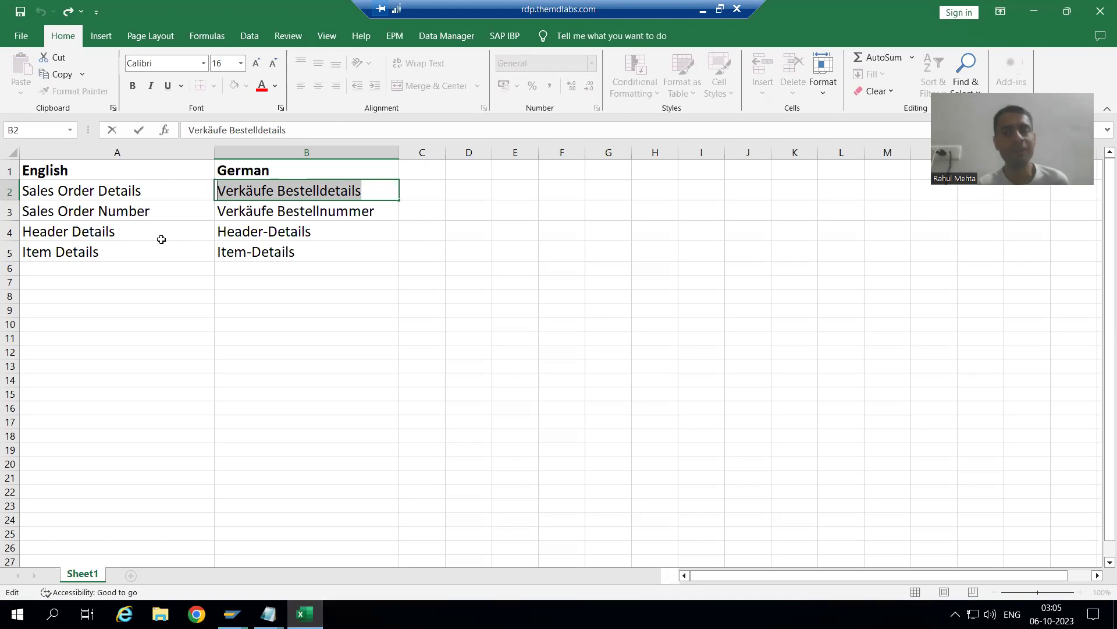
Return to the SAP window showing ORDTIT's German form text with the ZINC_TEXT includes
key(alt+Tab)
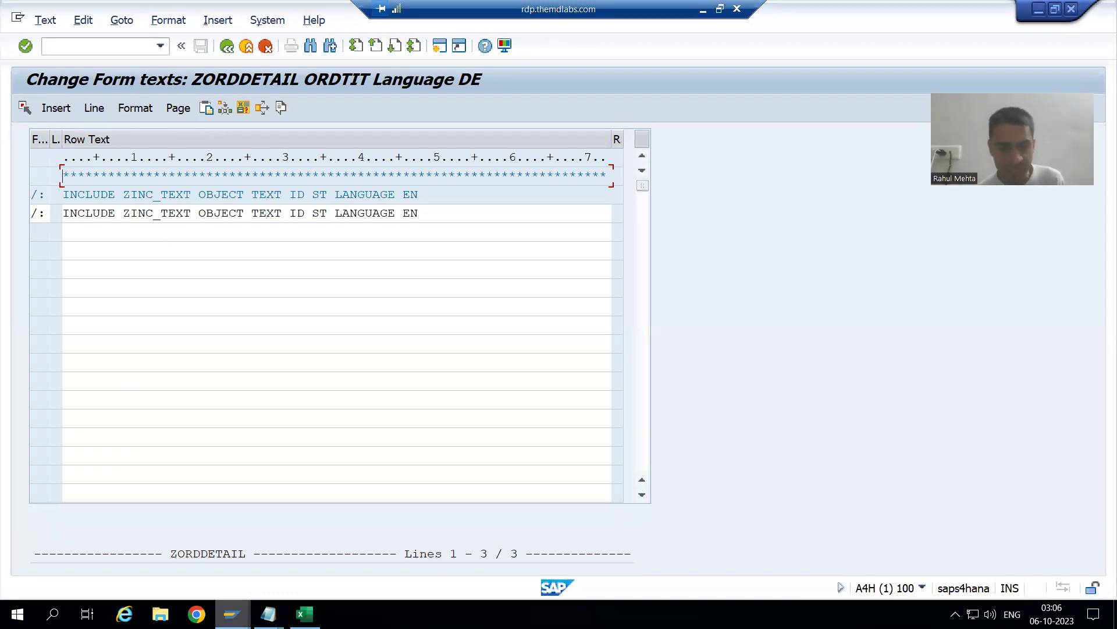
Open the ABAP editor with /ose38 and select program ZCALLING_SAP_SCRIPT
click(249, 536)
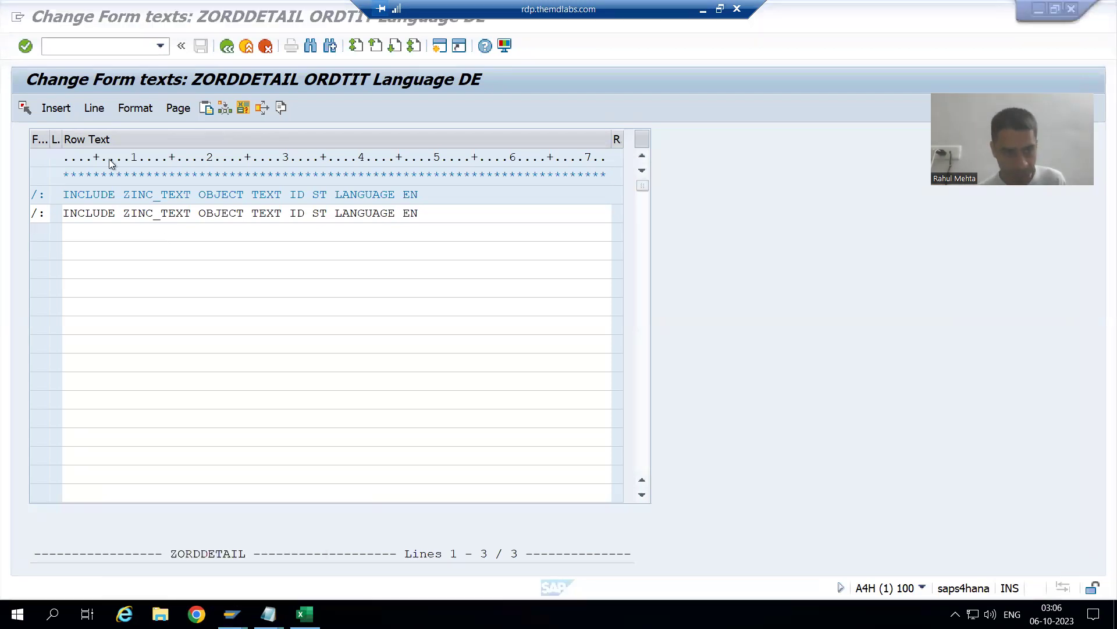
click(94, 45)
text(/ose38)
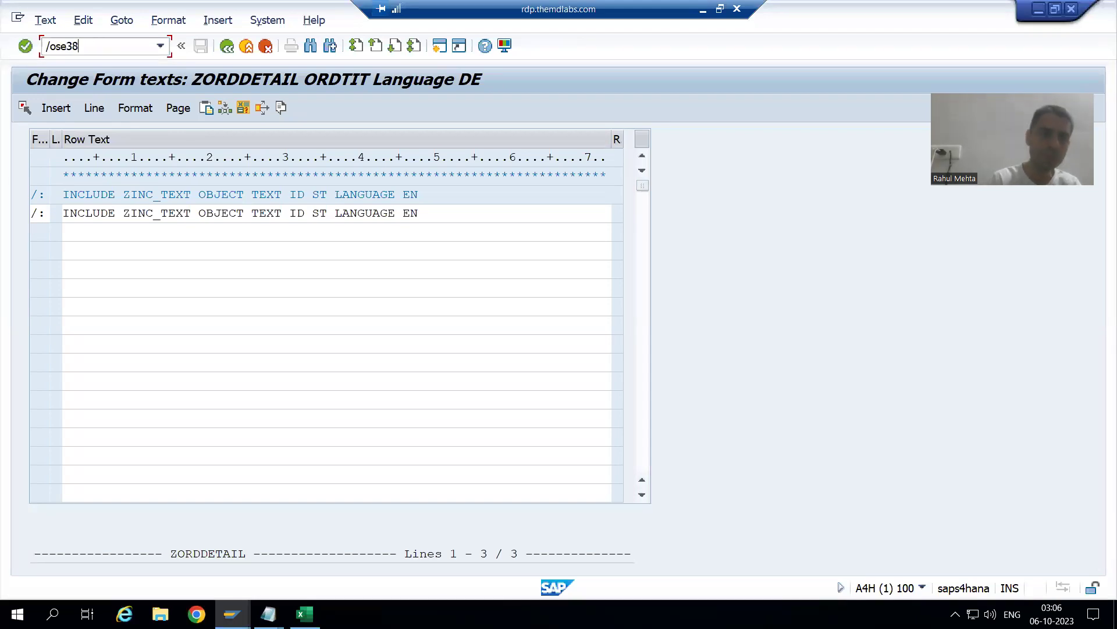
key(Return)
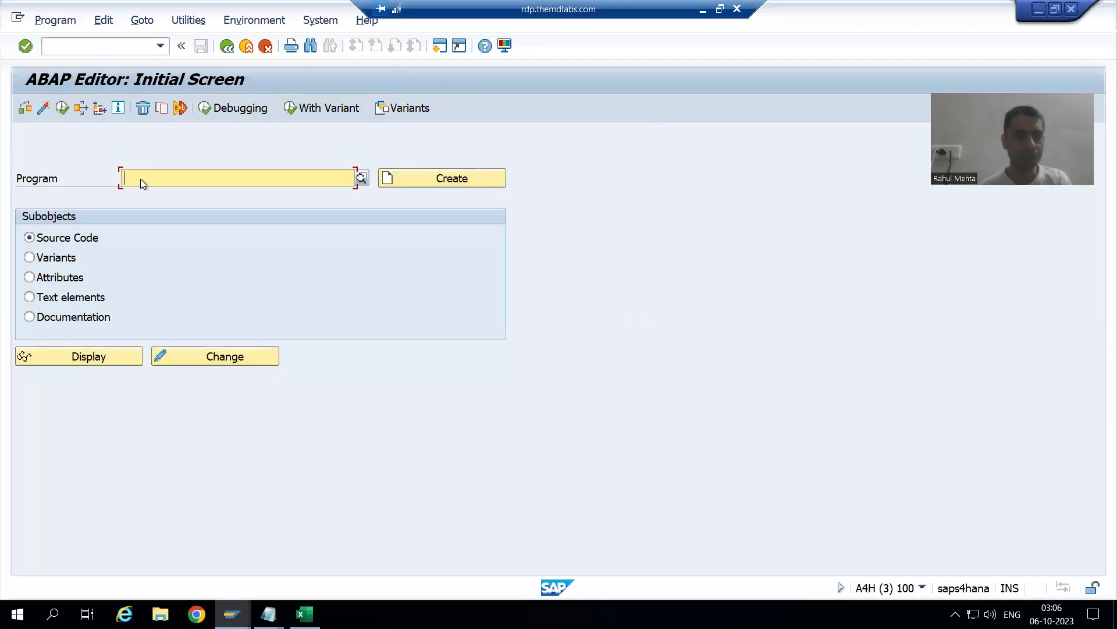
click(141, 179)
click(142, 200)
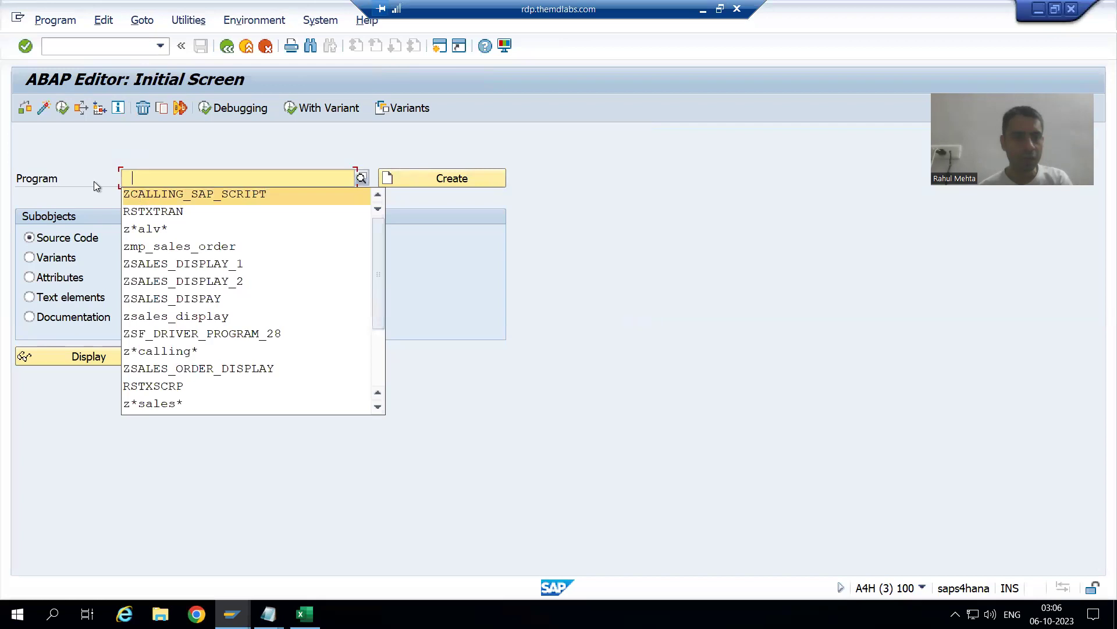
Execute ZCALLING_SAP_SCRIPT for order number 1 to get the LP01 print preview
click(64, 109)
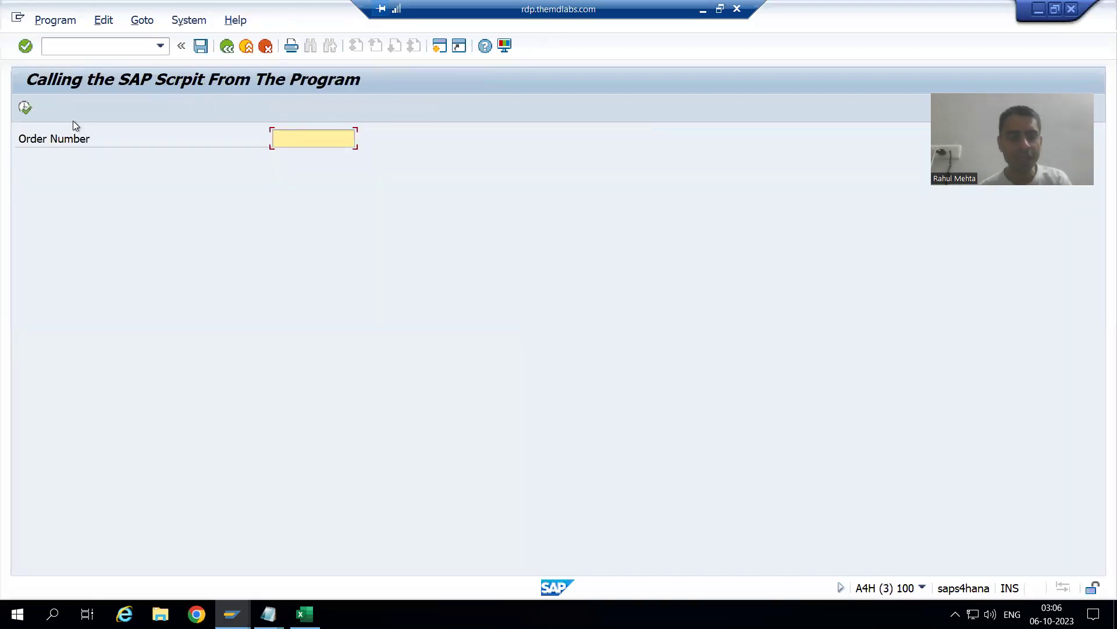
text(1)
click(24, 110)
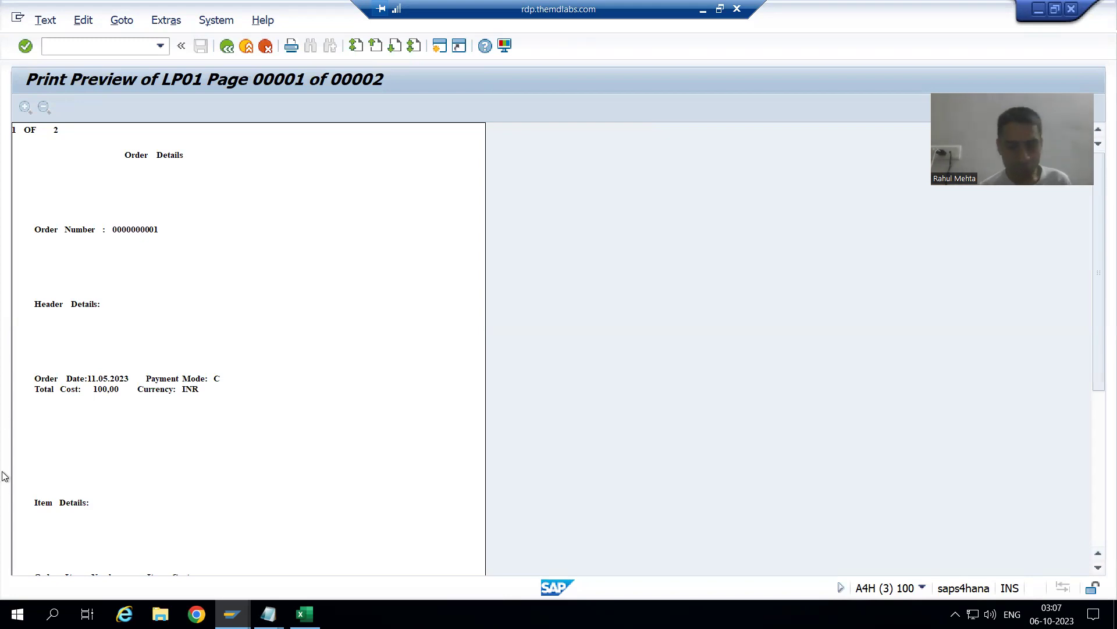
Start standard text maintenance with /oso10 from the print preview window
mouse_move(233, 614)
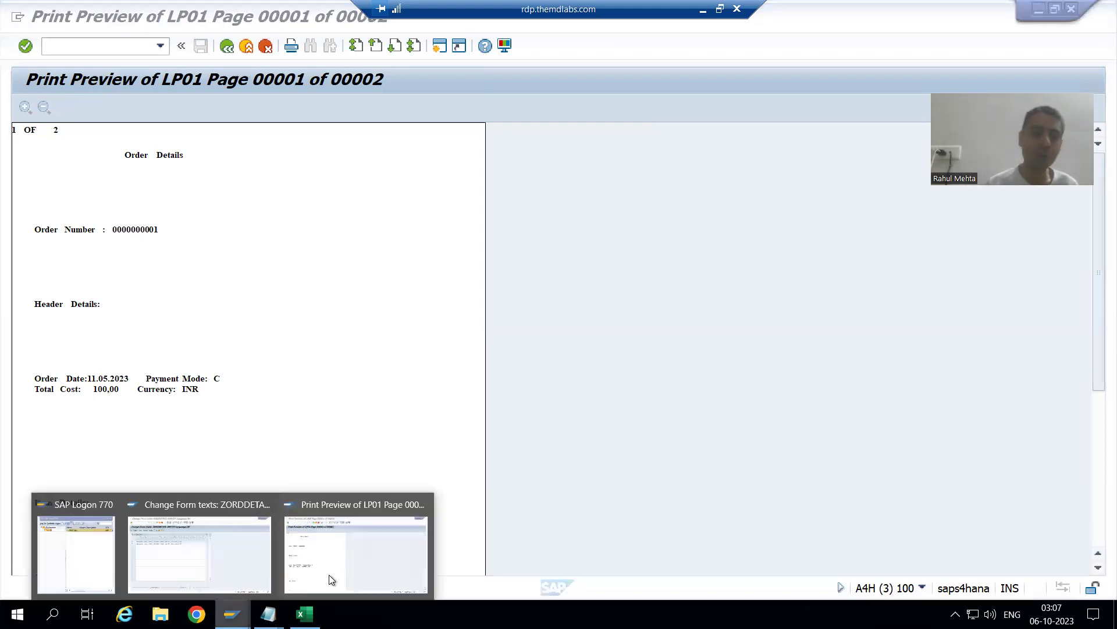
click(368, 561)
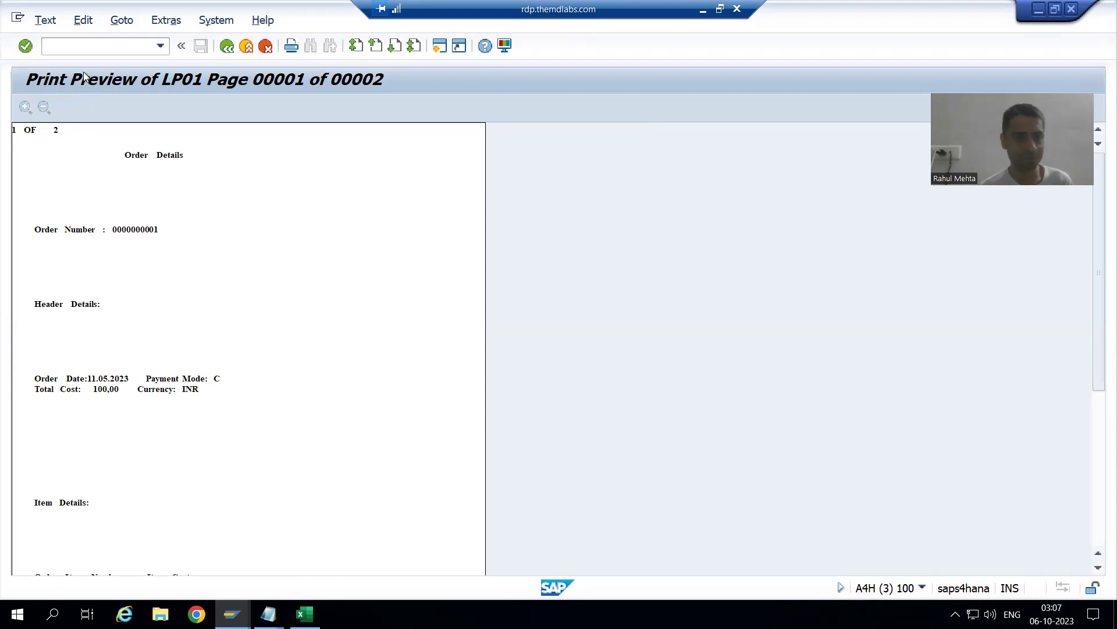
click(75, 41)
text(/oso10)
key(Return)
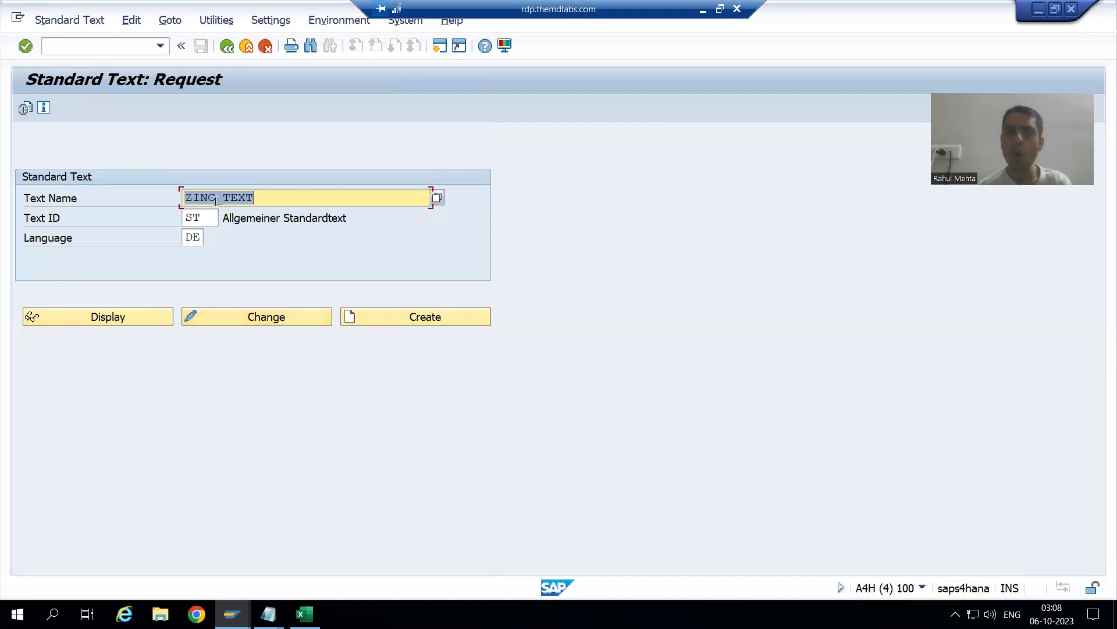
Display the EN version of standard text ZINC_TEXT, reading 'Order Details', then close the viewer
click(197, 236)
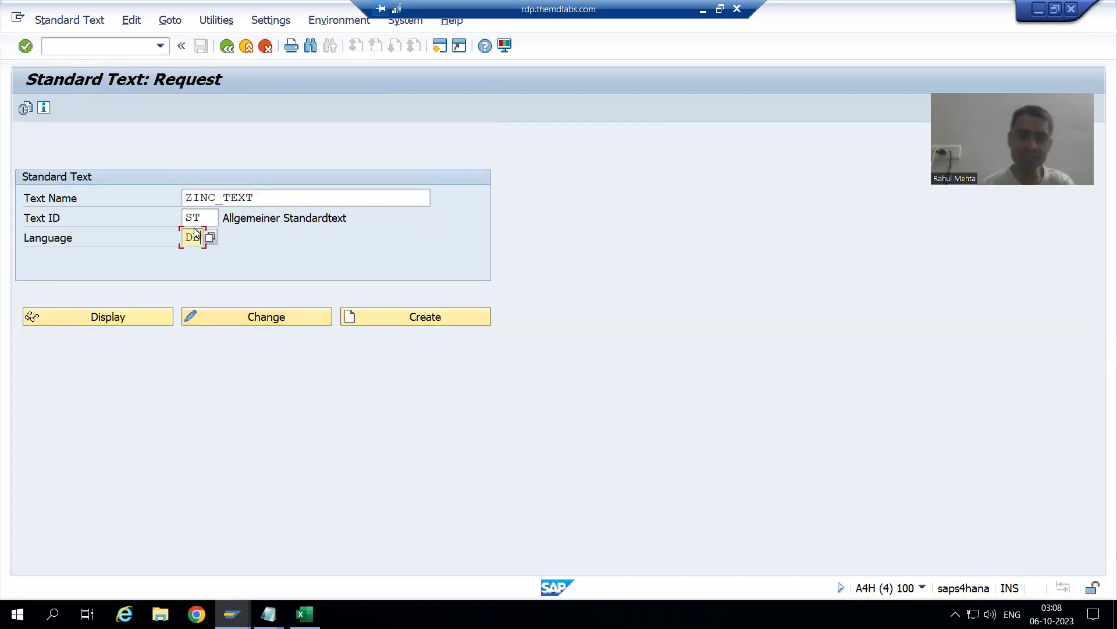
key(BackSpace)
key(BackSpace)
text(En)
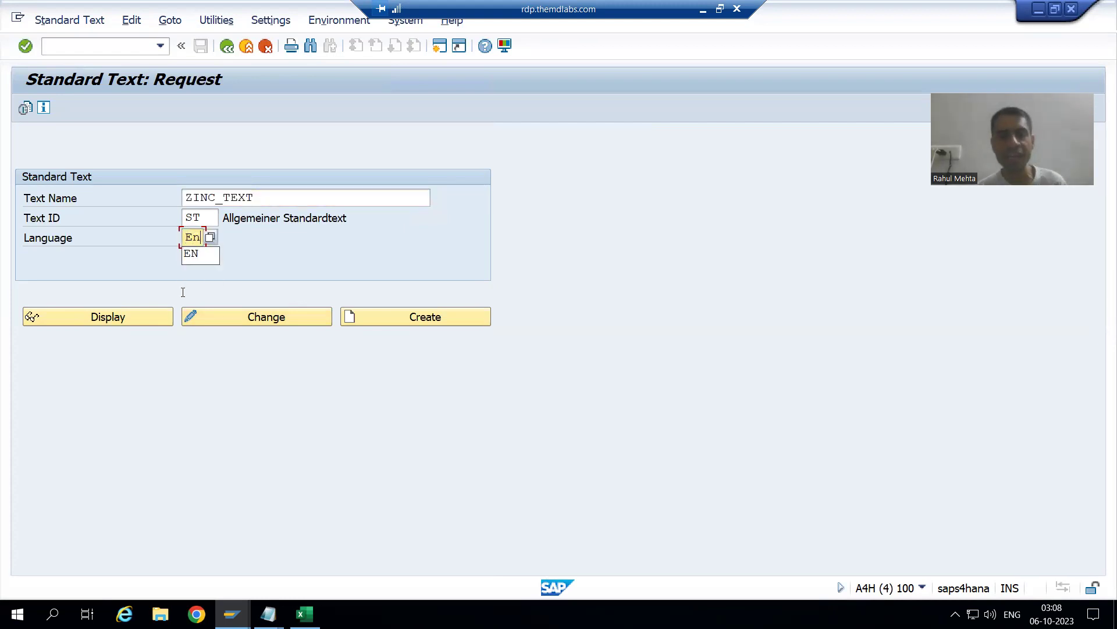
click(192, 257)
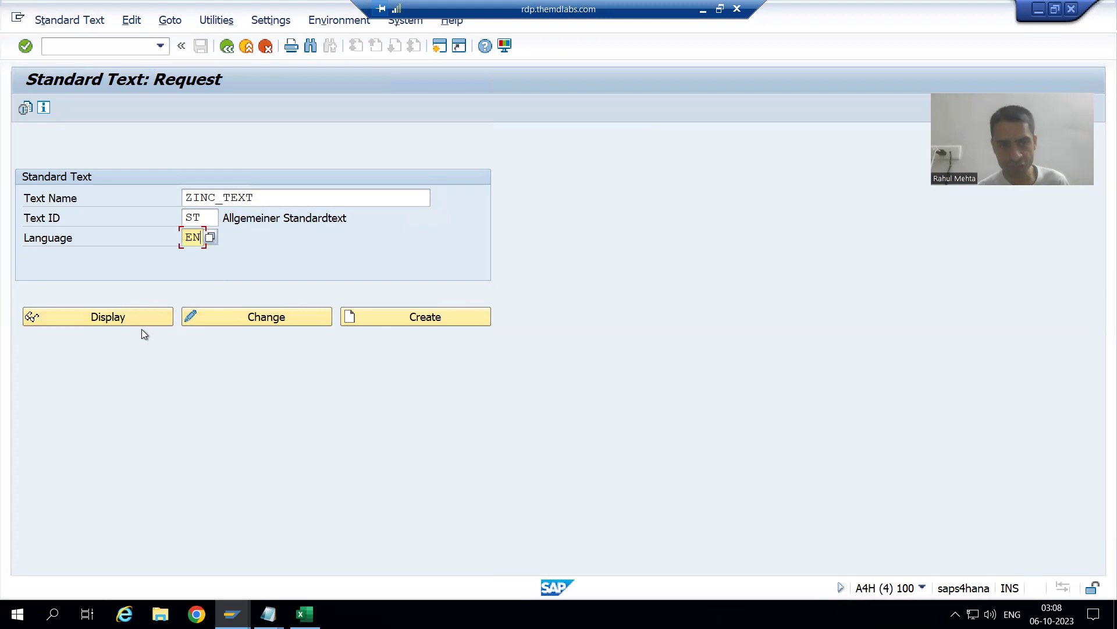
click(138, 323)
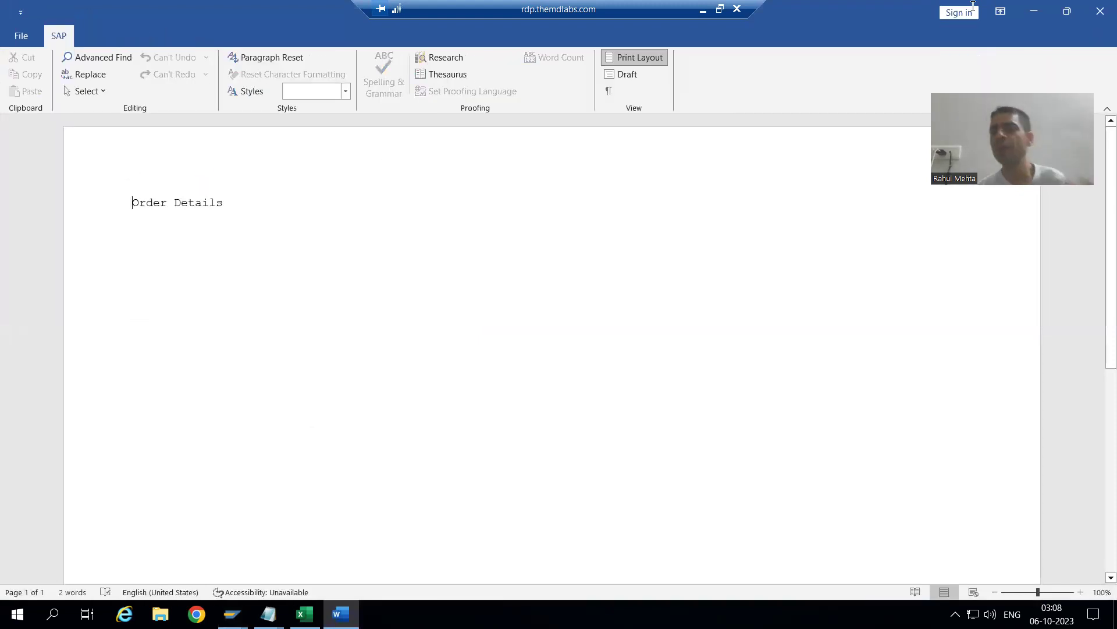
click(1098, 16)
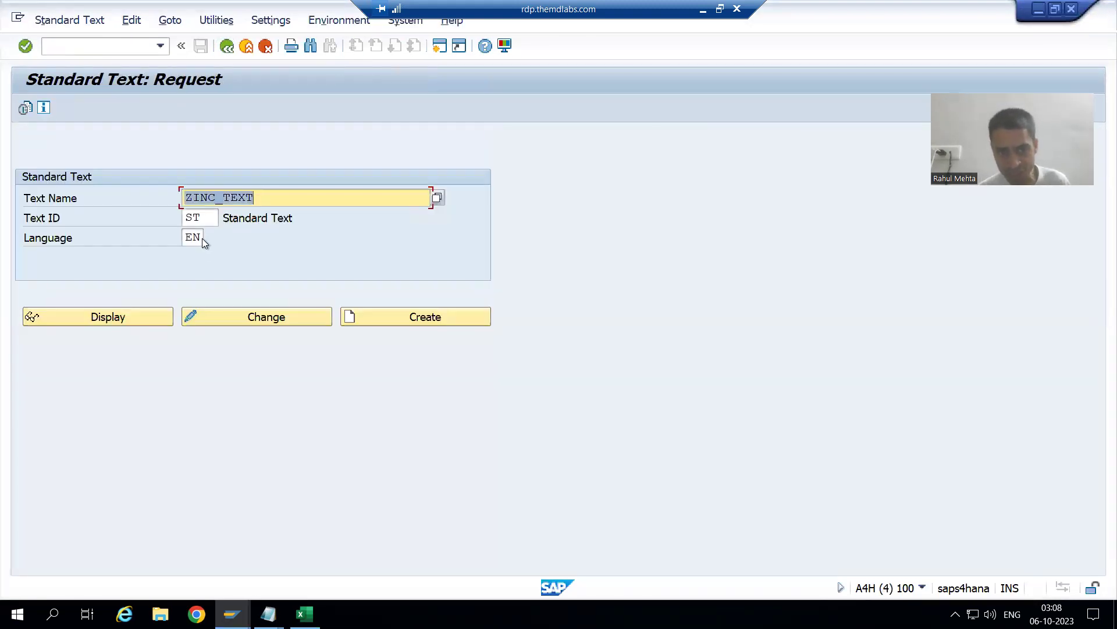
Create a German (DE) version of ZINC_TEXT and switch it to the line editor
click(200, 238)
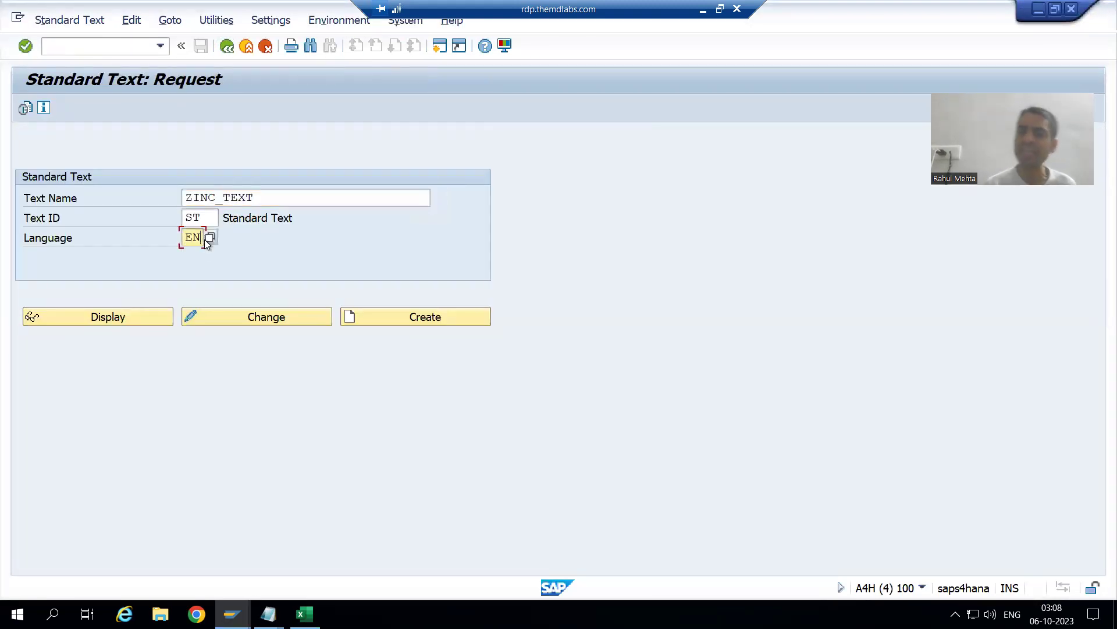
key(BackSpace)
key(BackSpace)
text(DE)
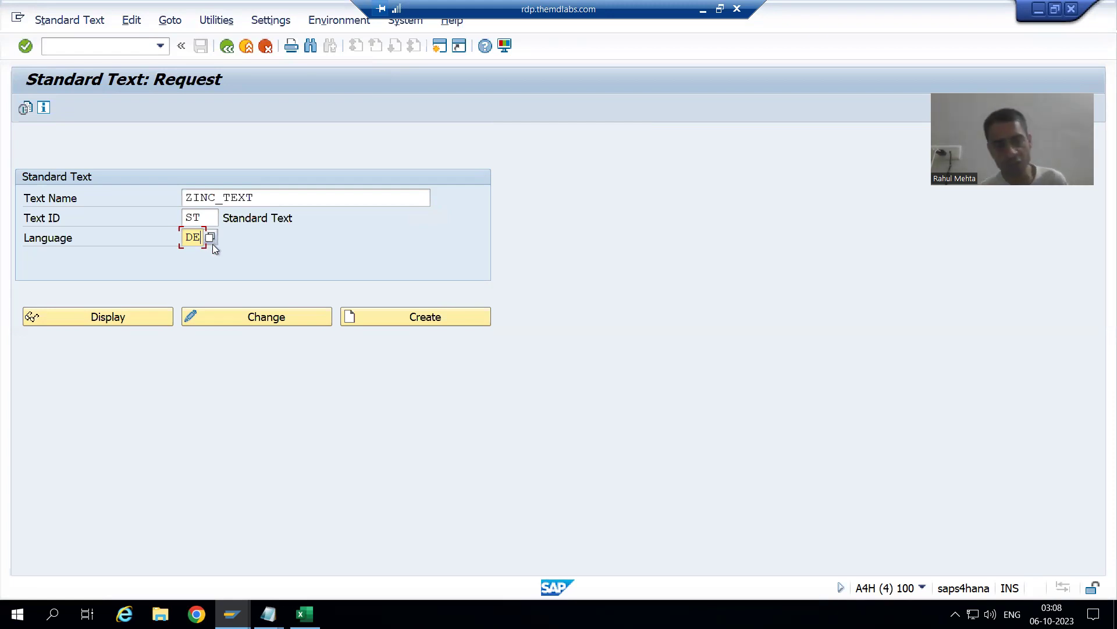
click(212, 240)
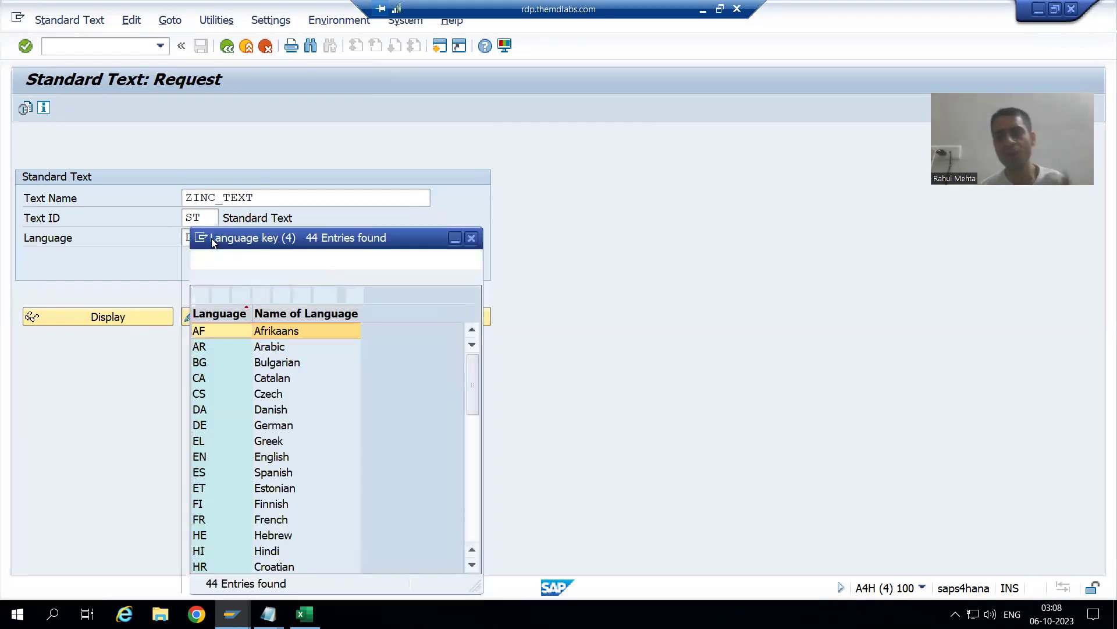
double_click(268, 428)
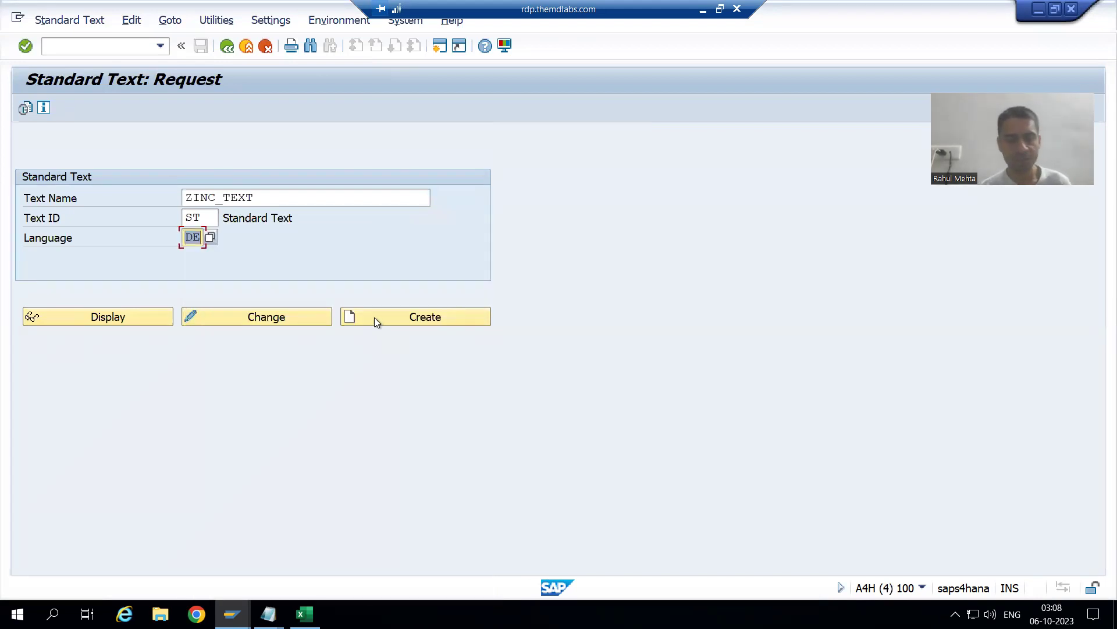
click(375, 322)
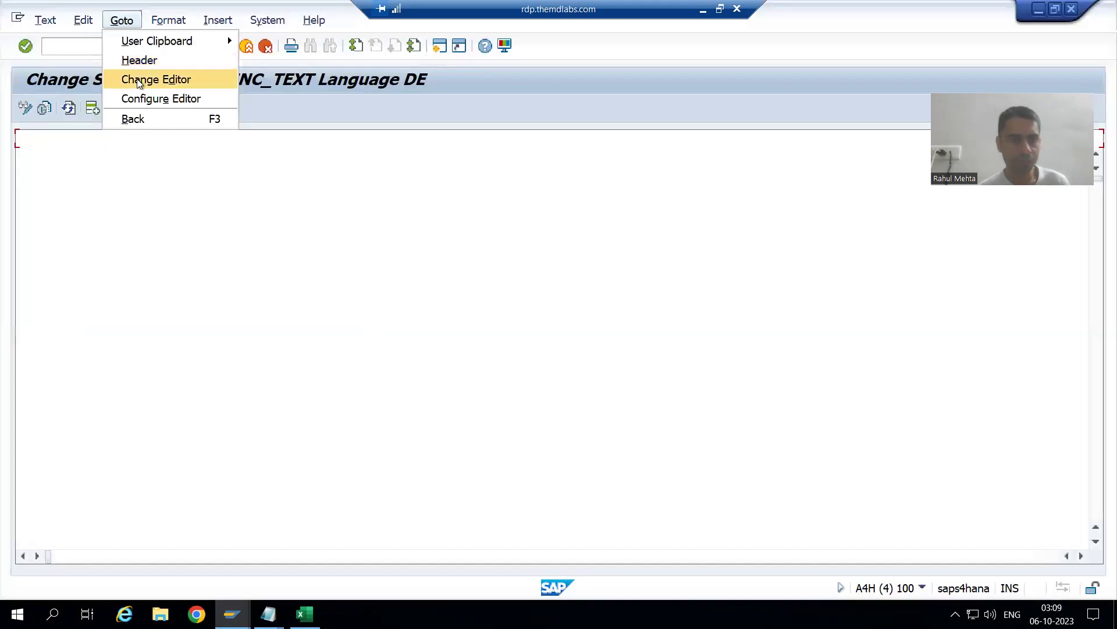
click(157, 78)
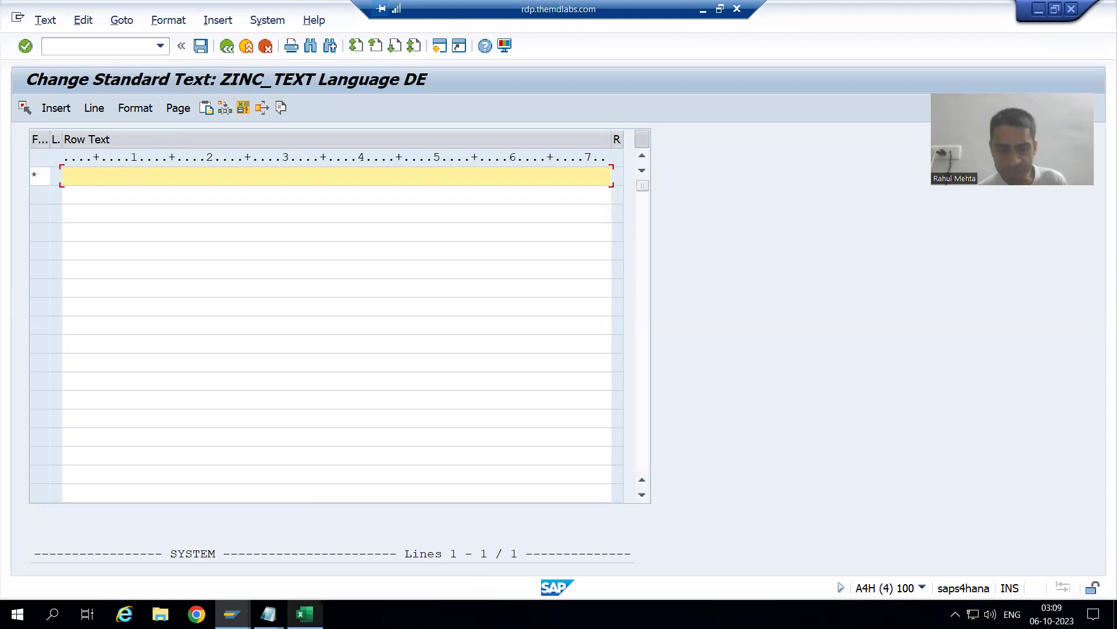
Select the German text 'Verkäufe Bestelldetails' in Excel cell B2
click(305, 614)
double_click(218, 191)
mouse_move(218, 190)
mouse_down()
mouse_move(365, 197)
mouse_move(215, 181)
mouse_up()
click(365, 195)
double_click(362, 192)
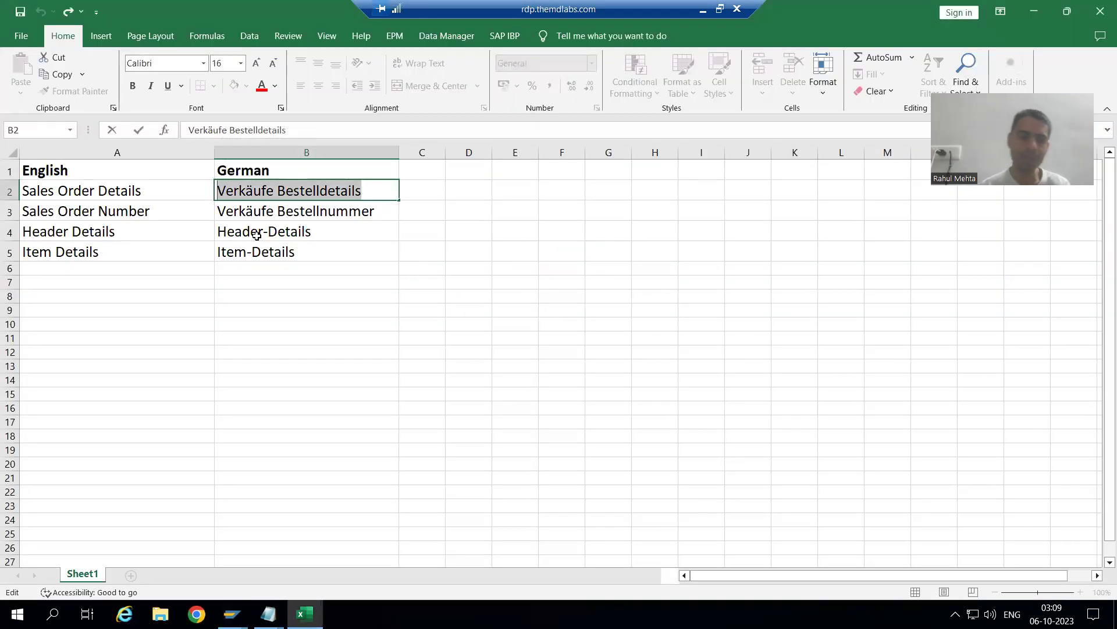
Paste 'Verkäufe Bestelldetails' into the German ZINC_TEXT and save it
key(ctrl+c)
key(alt+Tab)
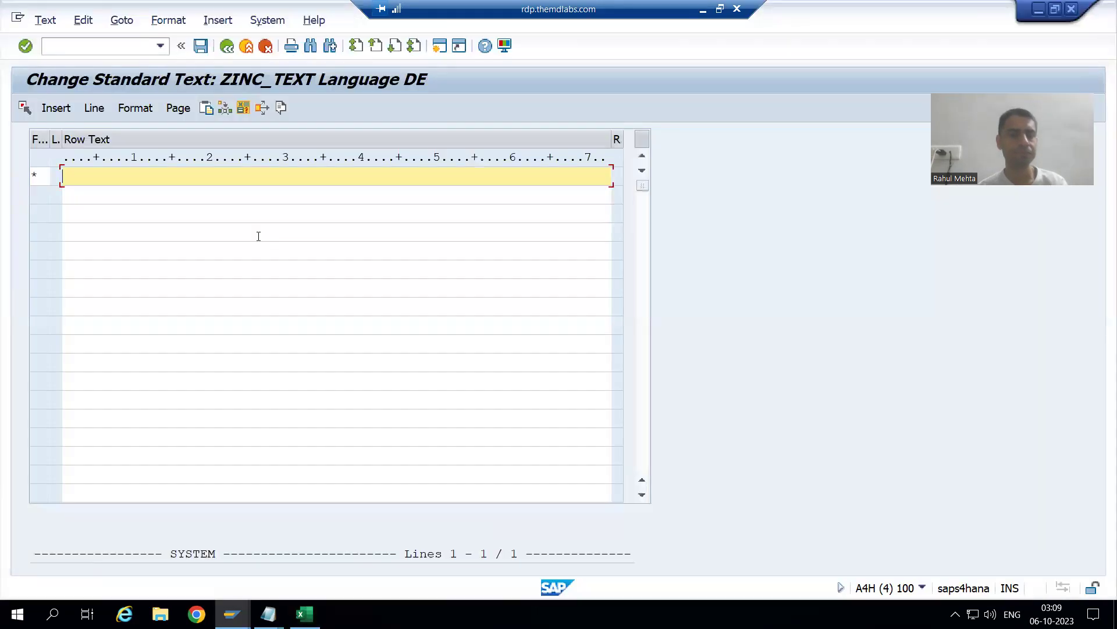
key(ctrl+v)
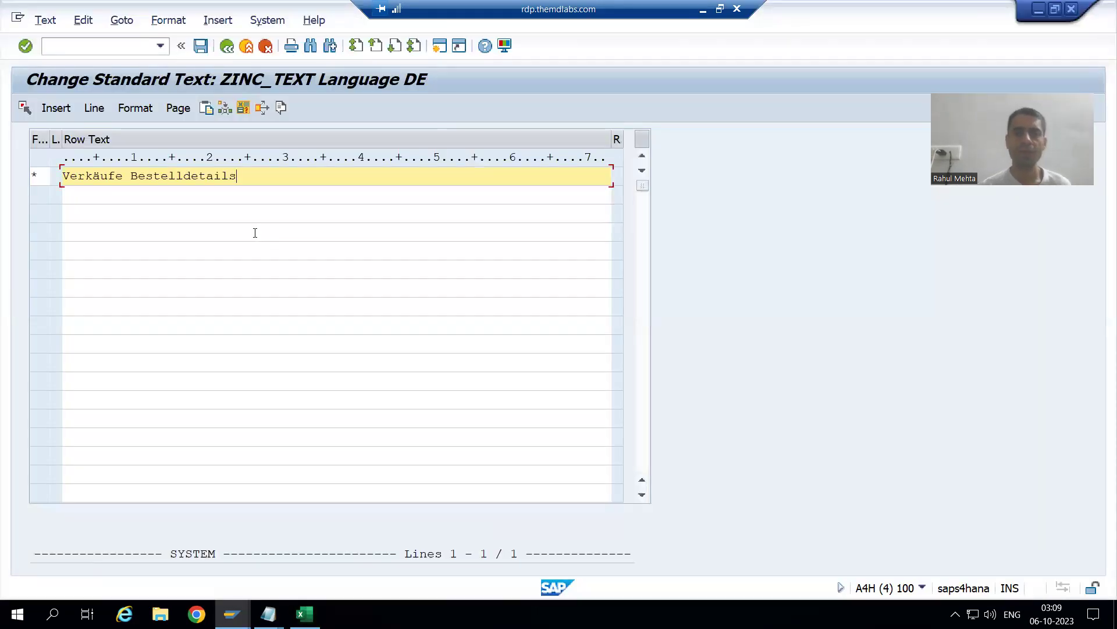
click(200, 46)
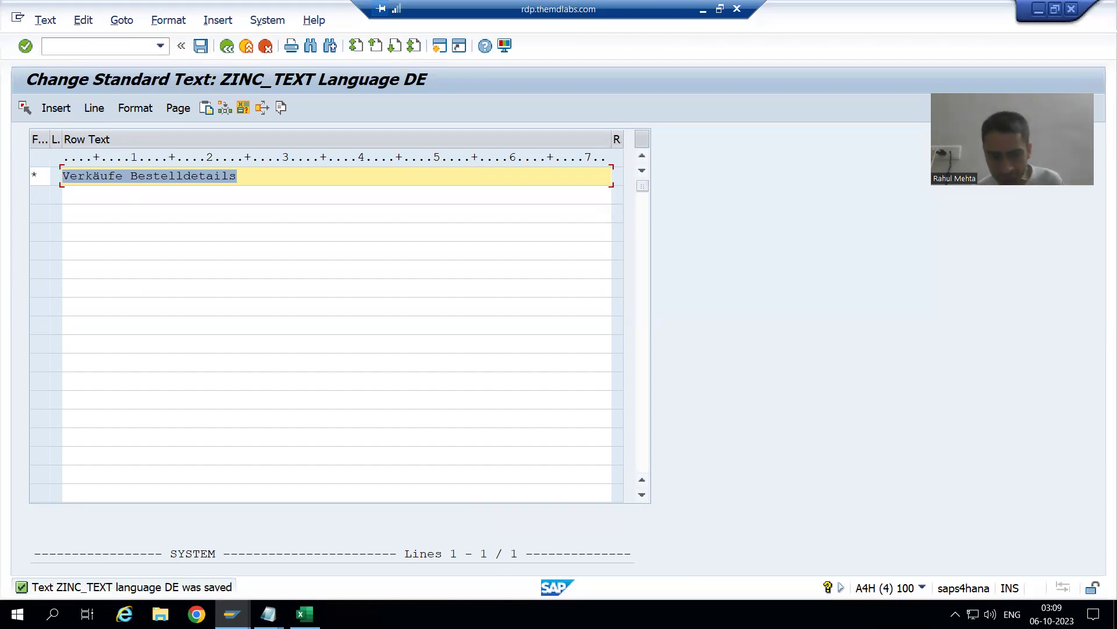
Go back to the ZORDDETAIL form texts window and leave the text editor for the window list
click(233, 614)
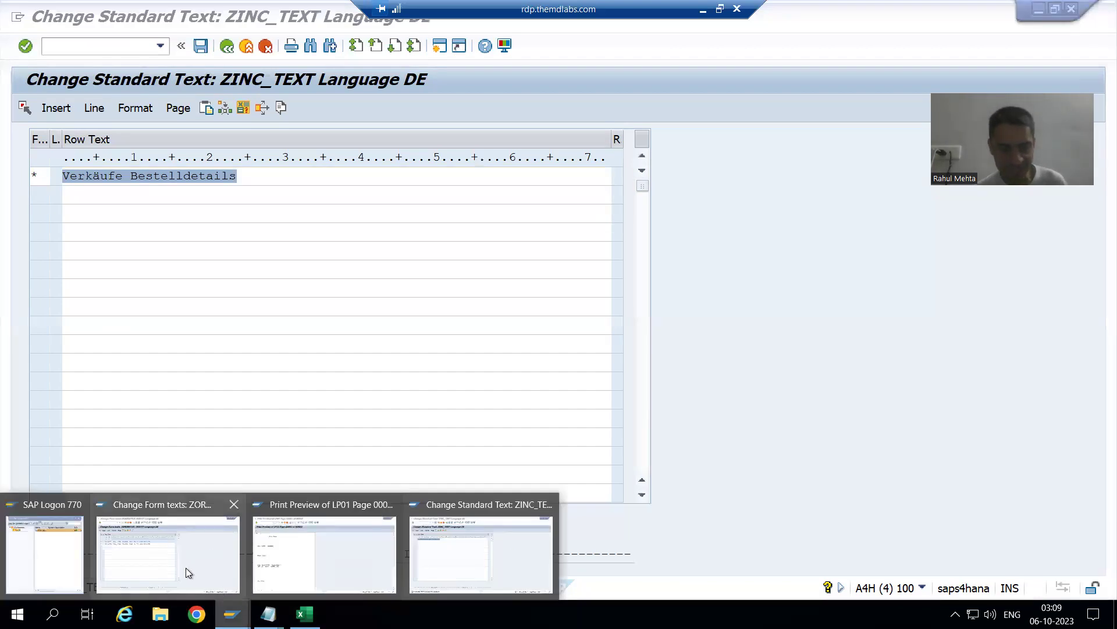
click(236, 553)
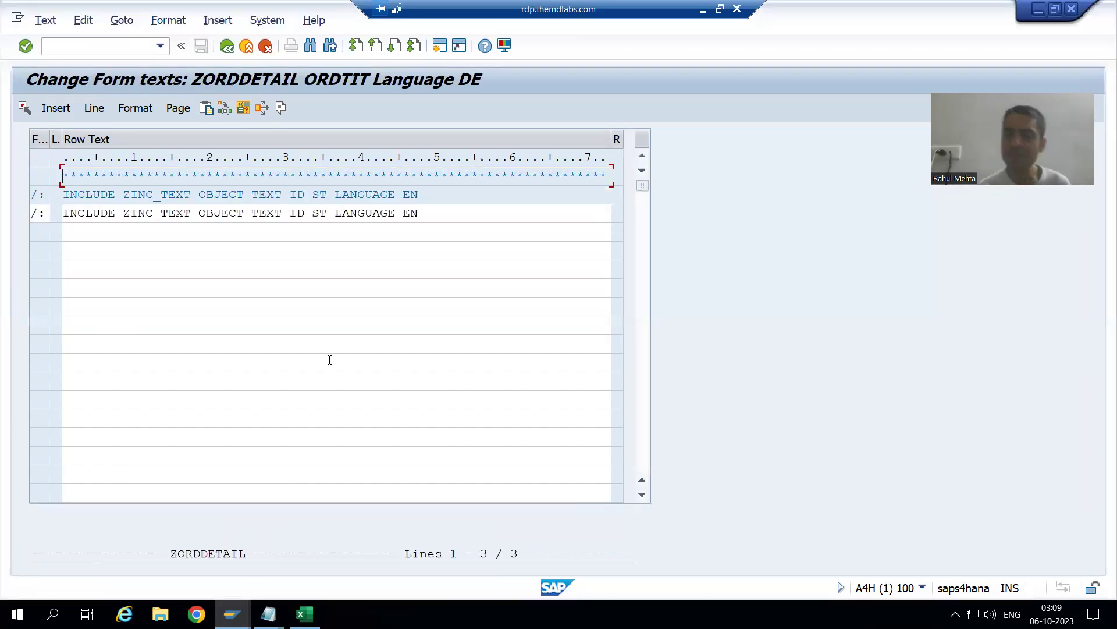
click(227, 52)
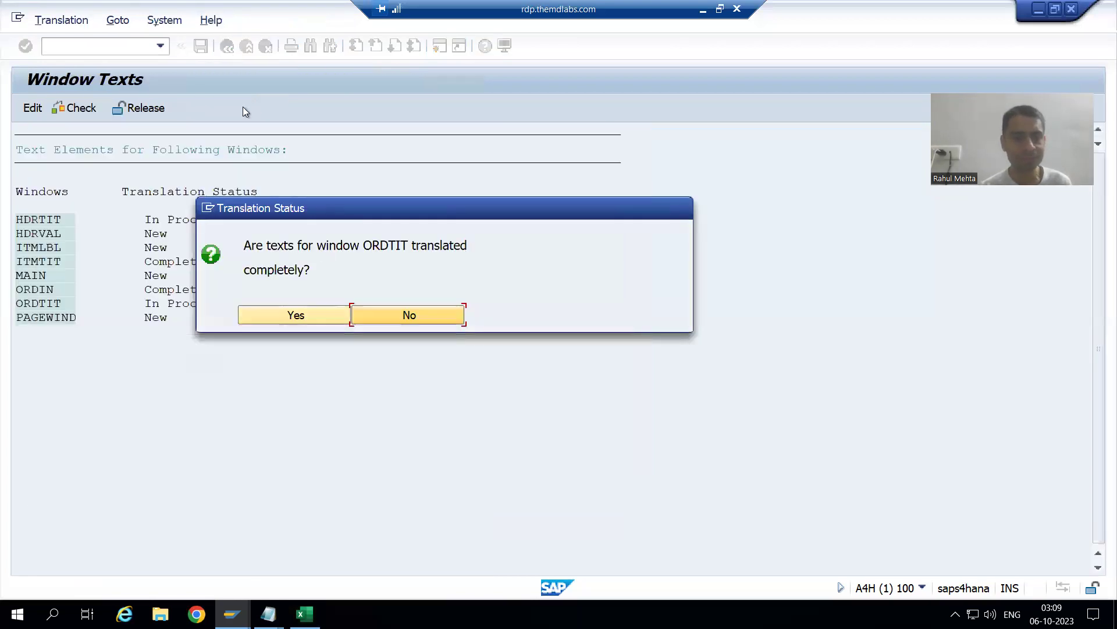
Decline the completion prompt and change ORDTIT's second INCLUDE ZINC_TEXT line from LANGUAGE EN to DE
click(425, 318)
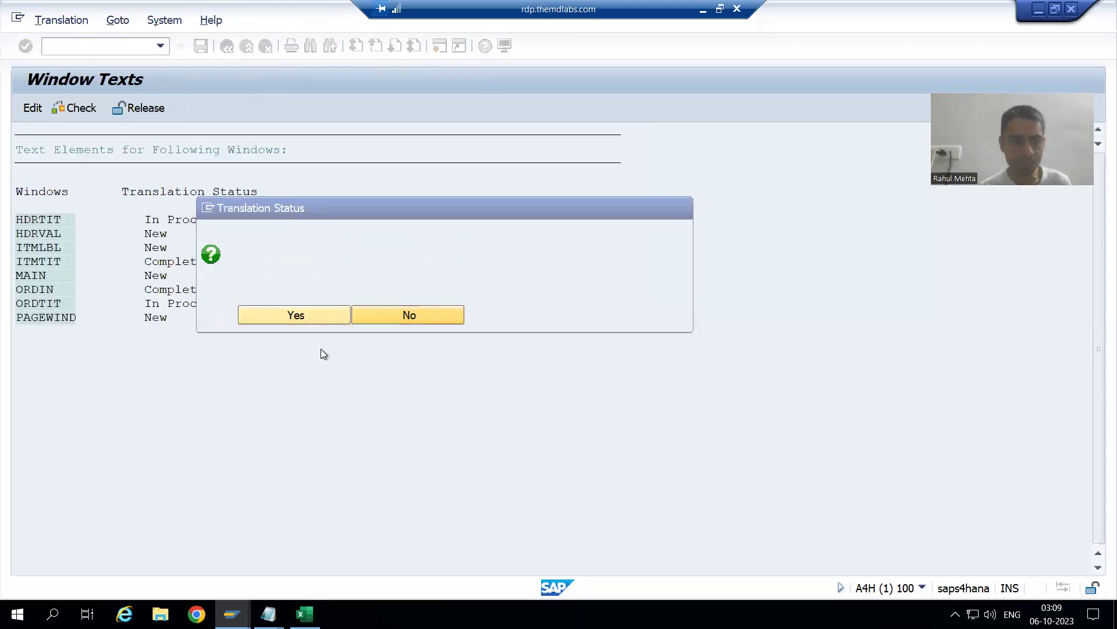
double_click(48, 305)
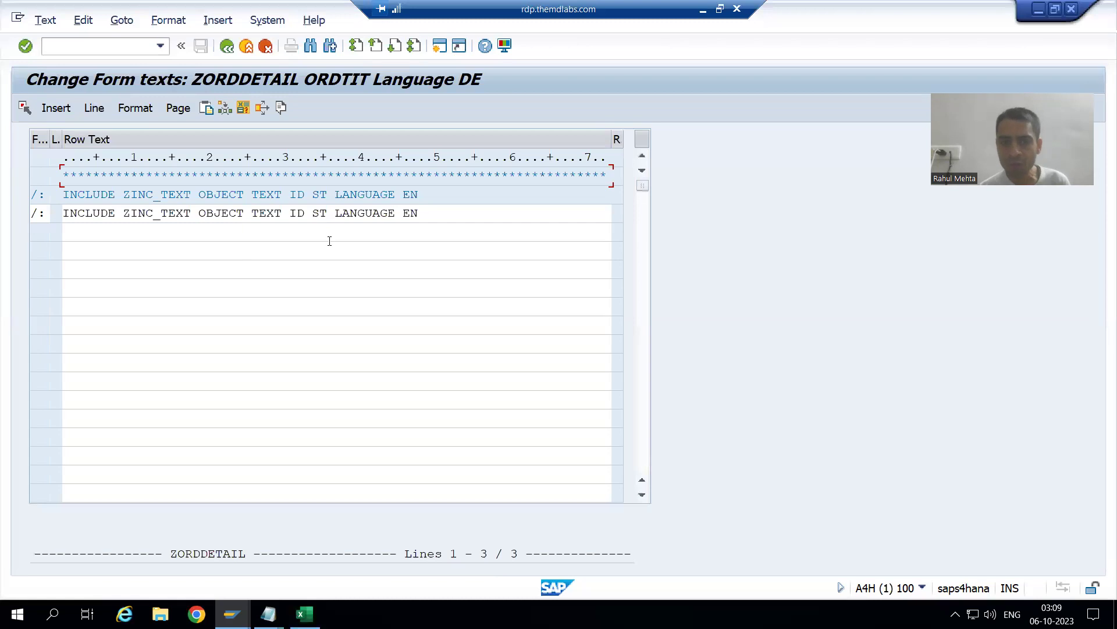
click(426, 211)
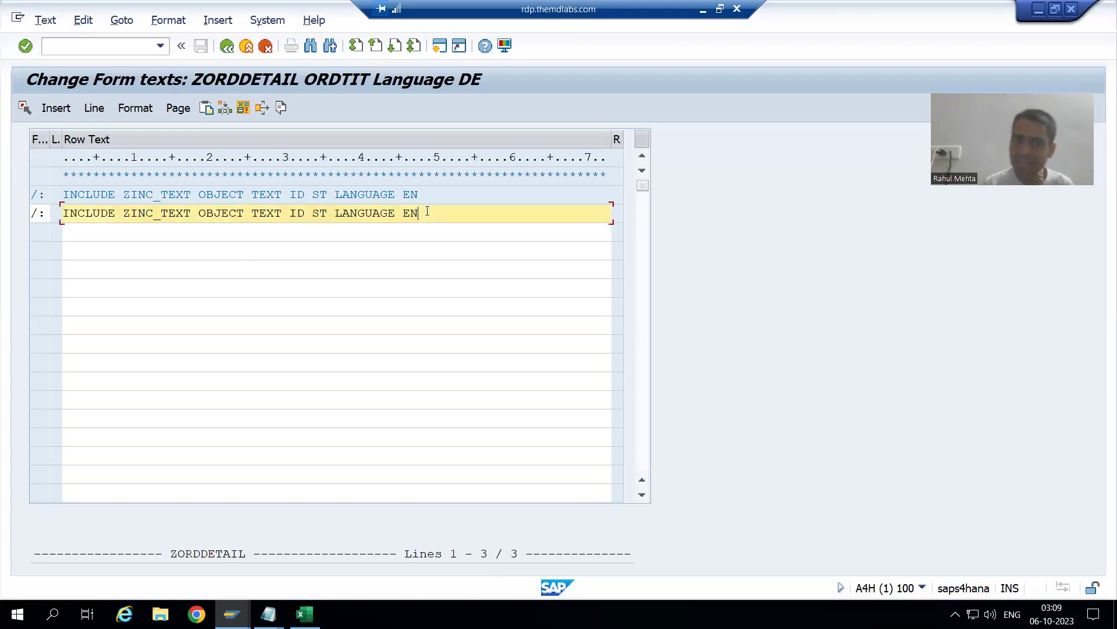
key(BackSpace)
key(BackSpace)
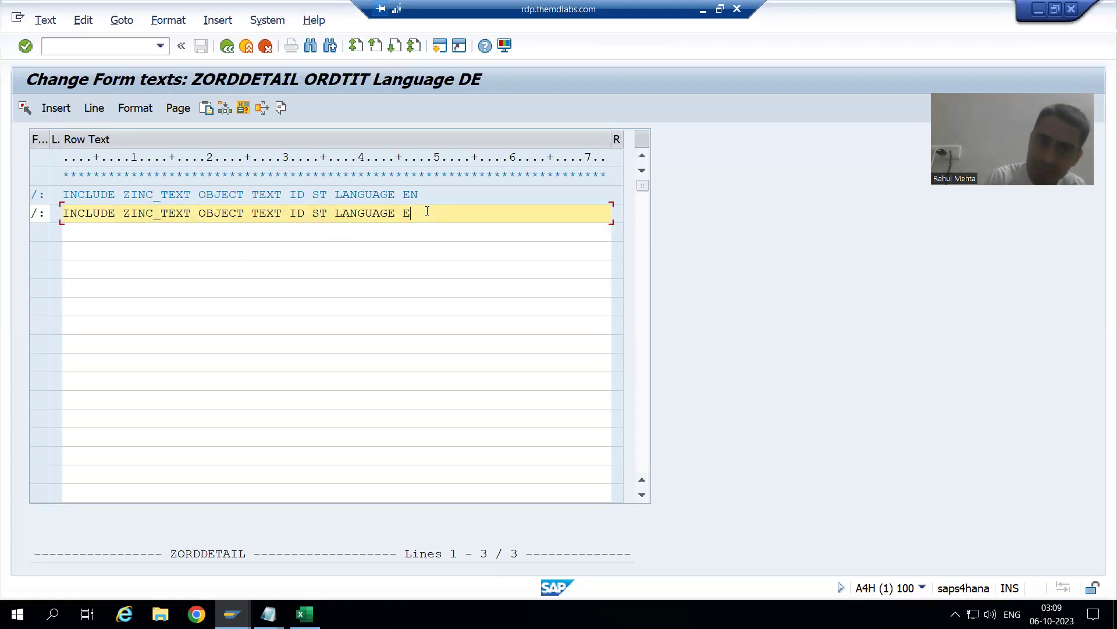
text(DE)
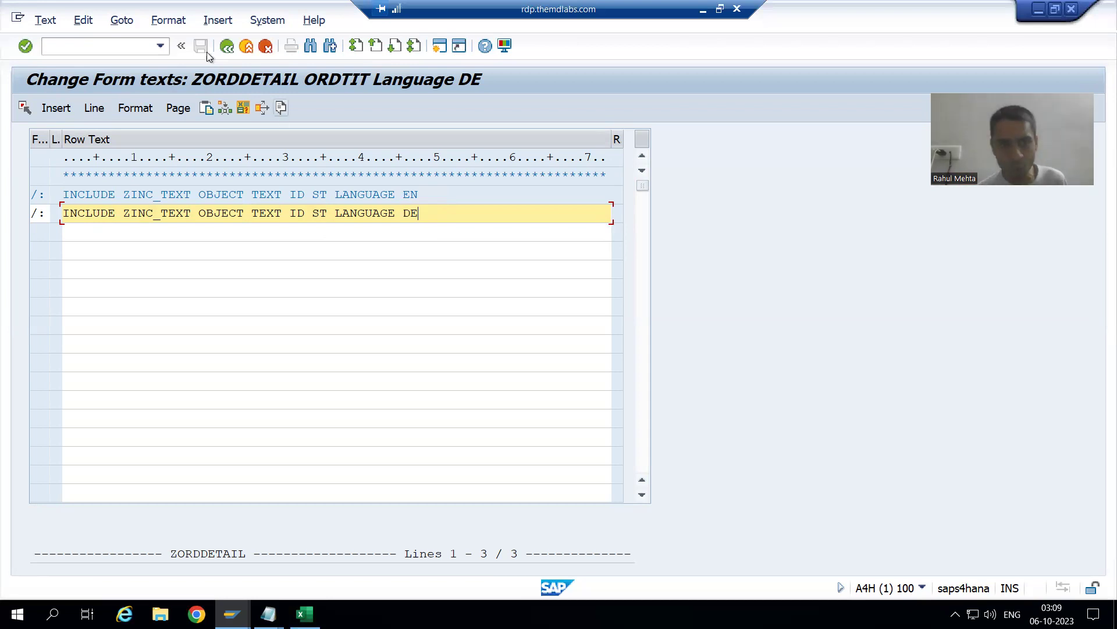
click(225, 47)
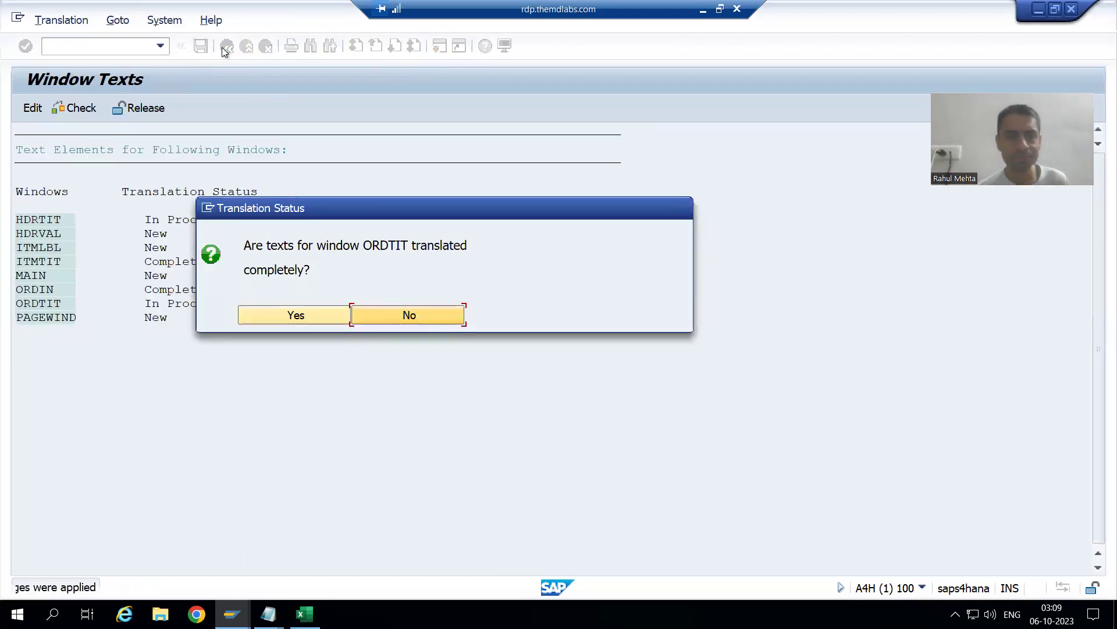
Mark ORDTIT as completely translated and save ZORDDETAIL's EN-to-DE translation
click(313, 316)
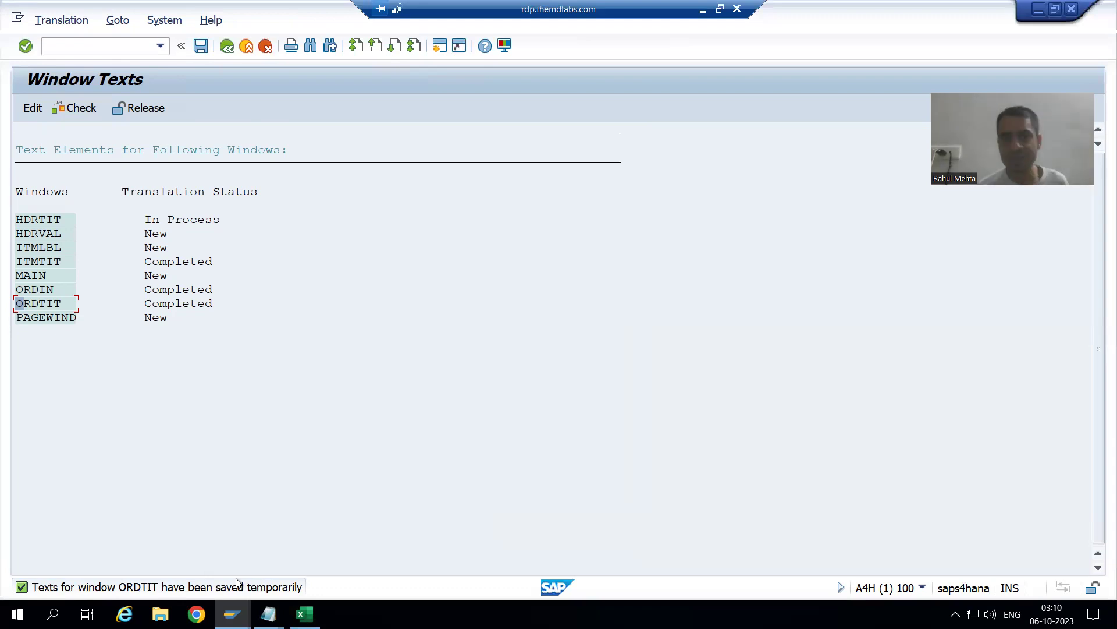
click(201, 47)
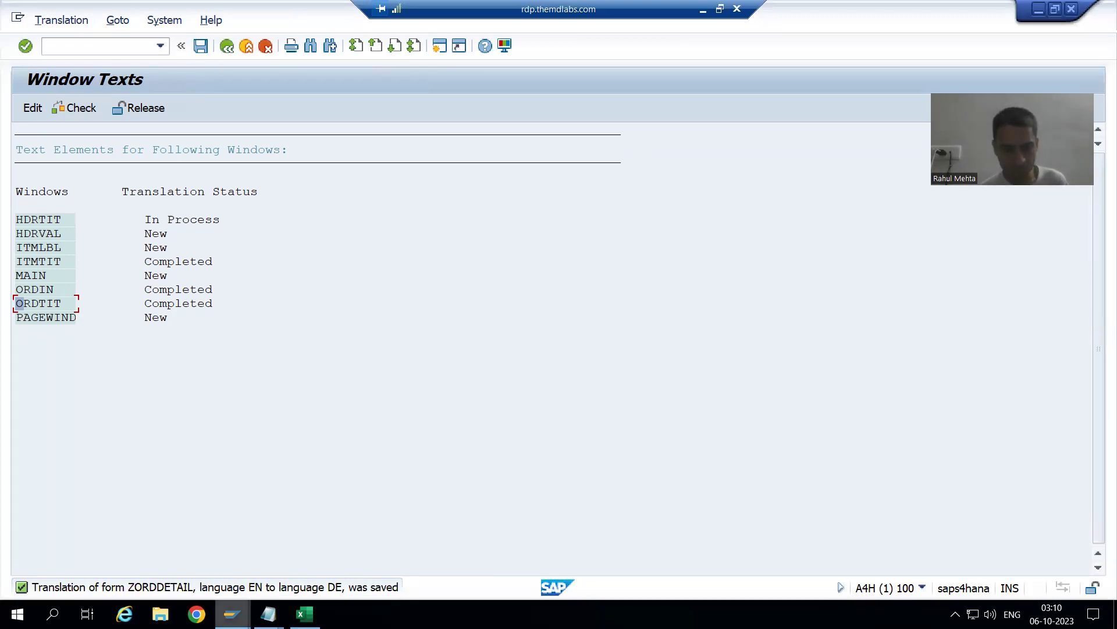
click(232, 614)
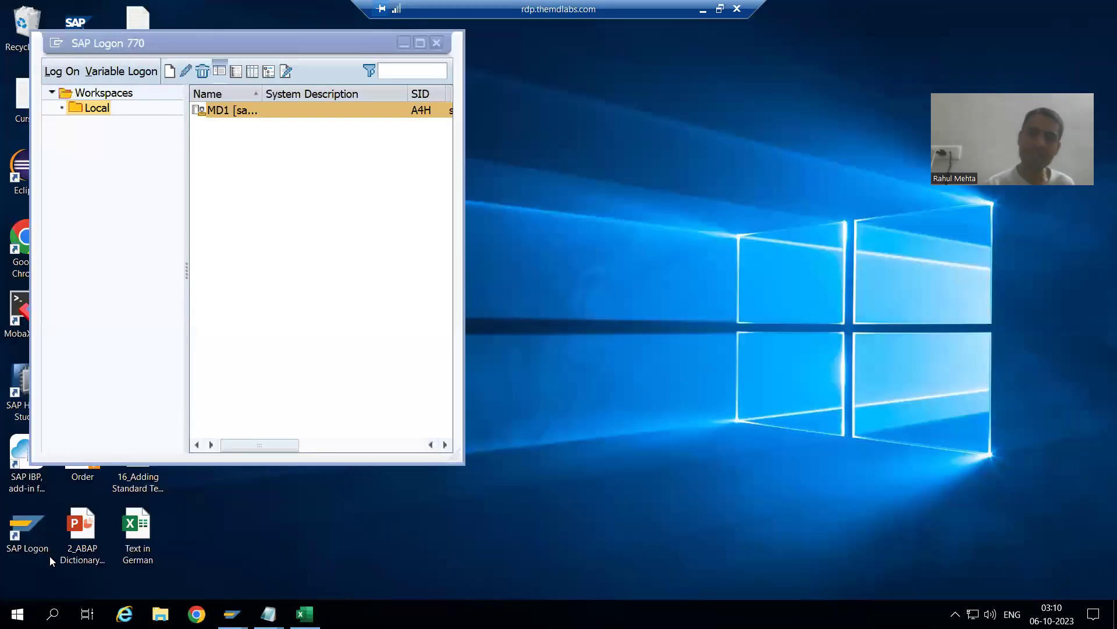
Log on to system MD1 with the user name, password and logon language DE
click(50, 557)
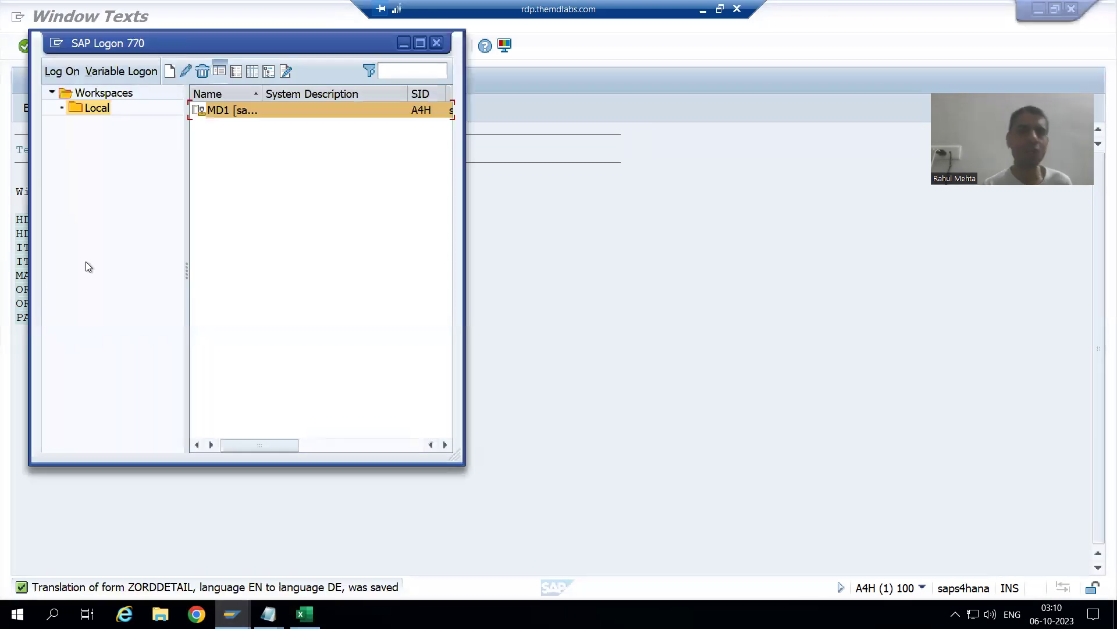
double_click(233, 110)
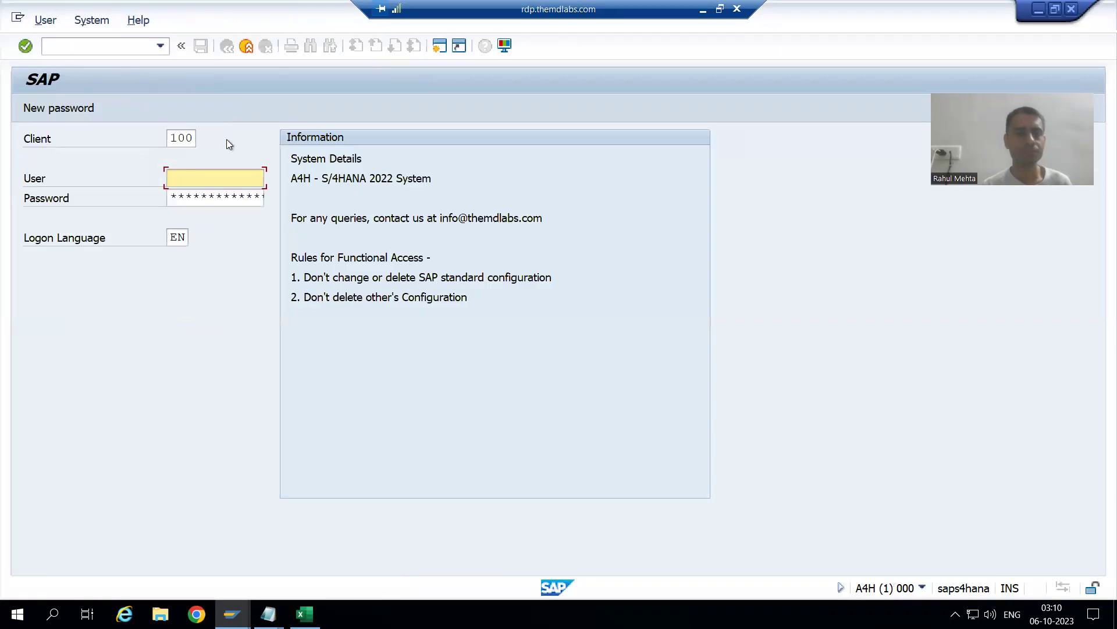
click(215, 179)
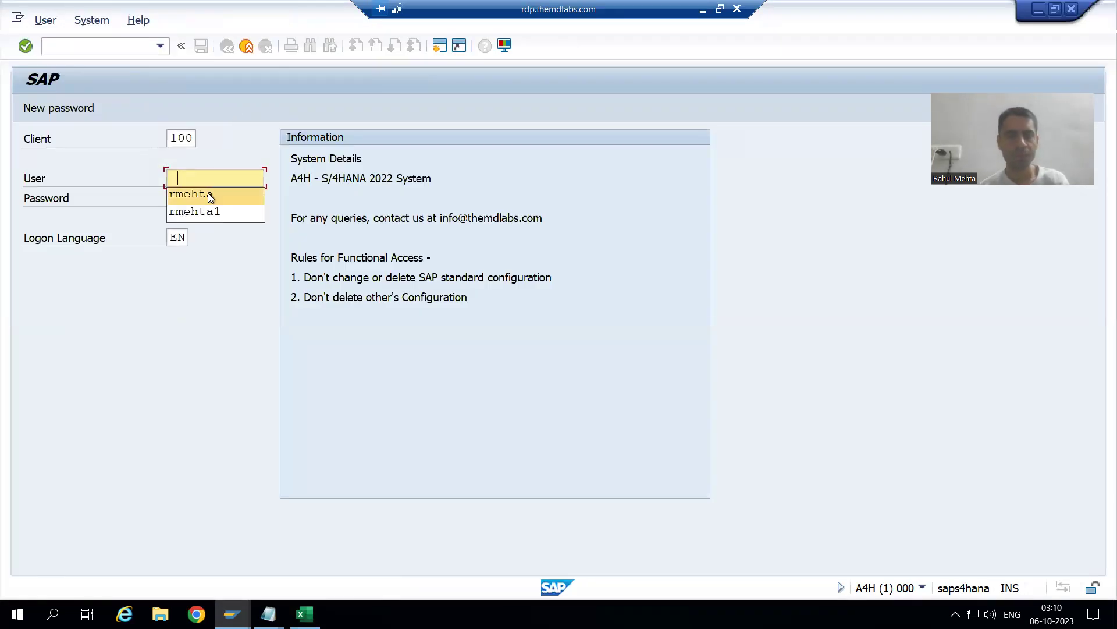
click(210, 196)
text(*)
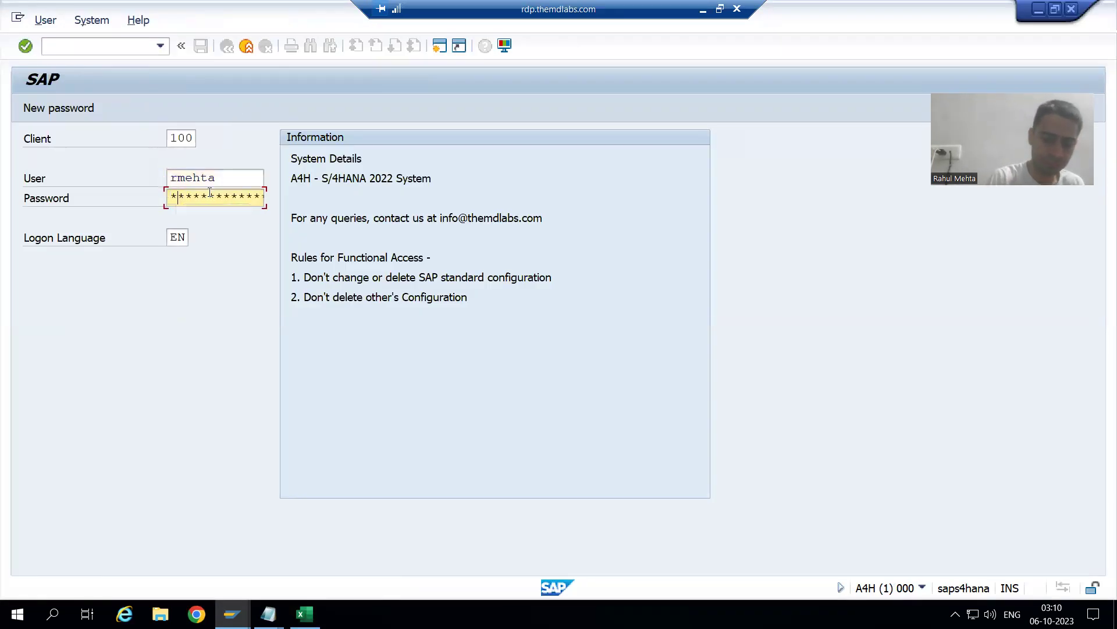
text(***)
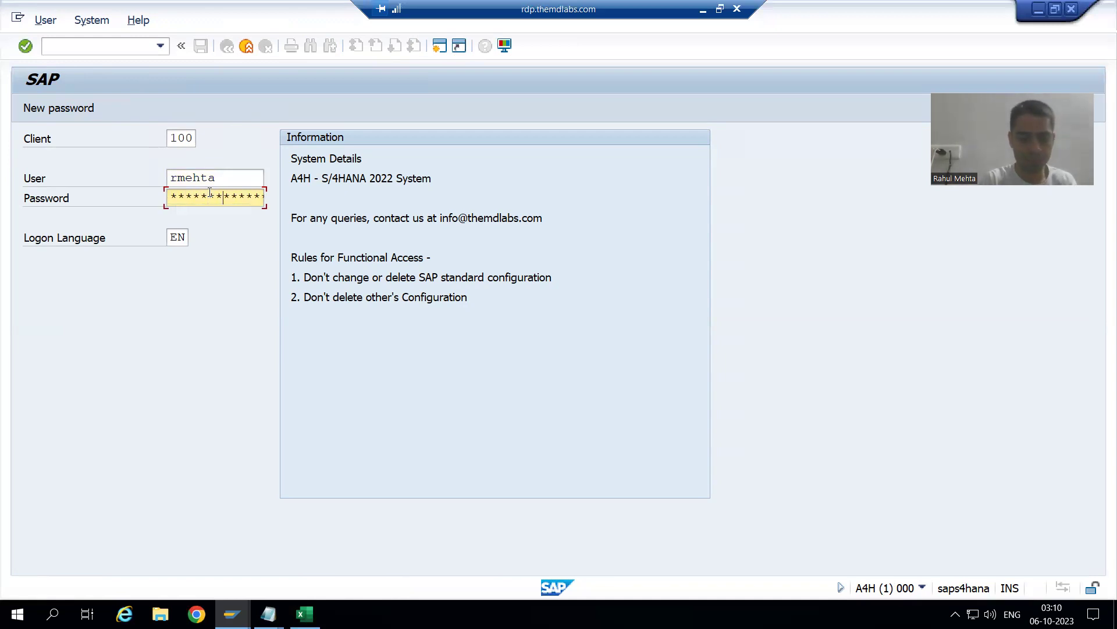
key(Tab)
text(DE)
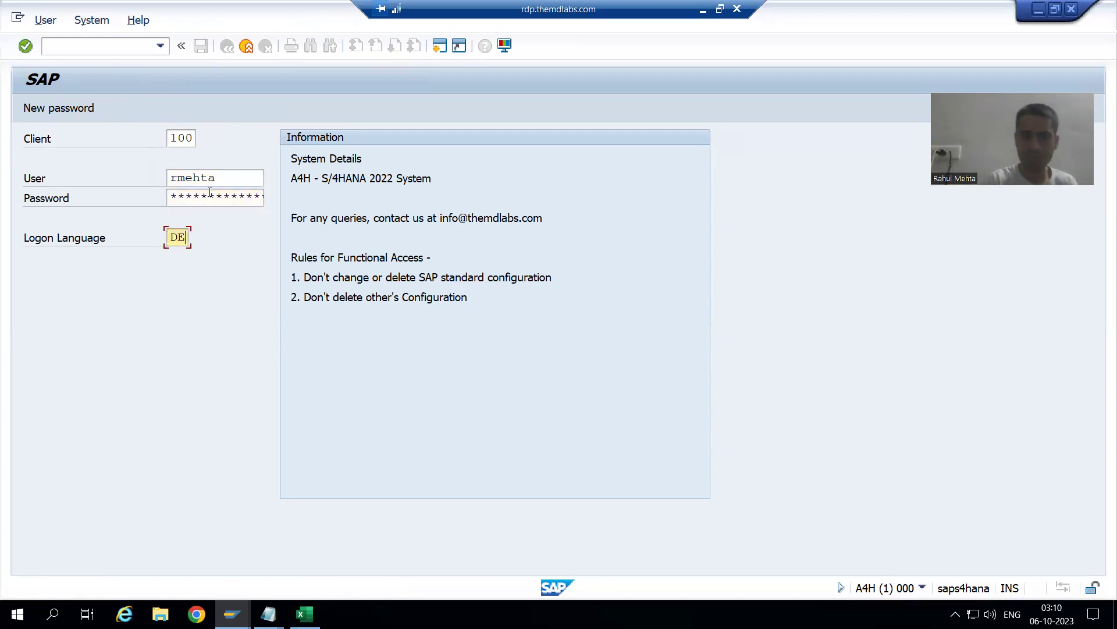
key(Return)
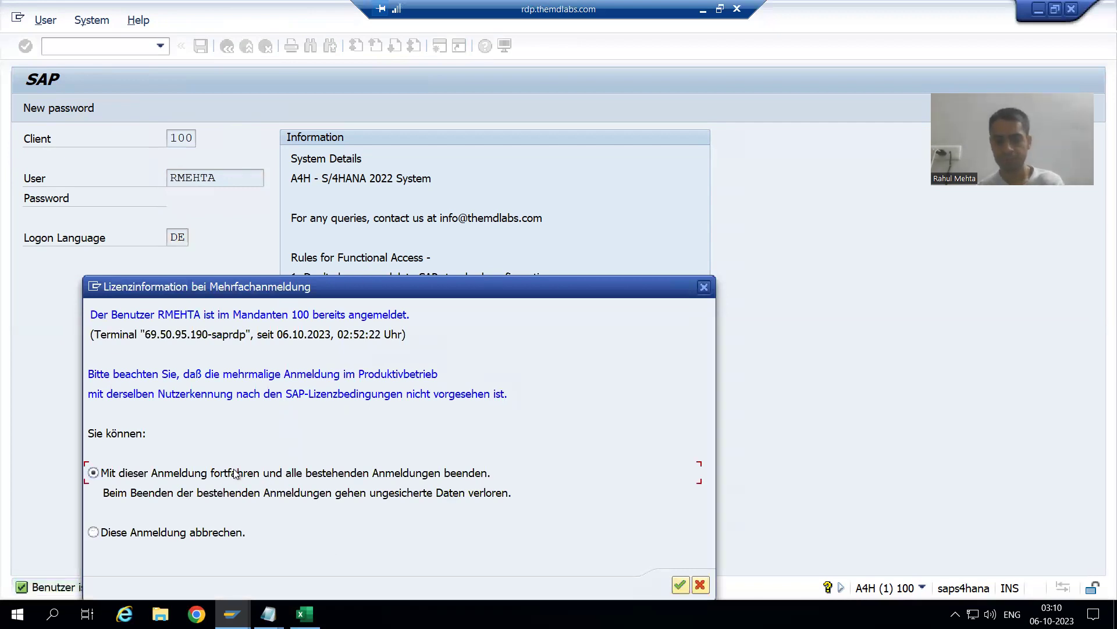
End the existing sessions and dismiss the session-closed messages and copyright notice
key(Return)
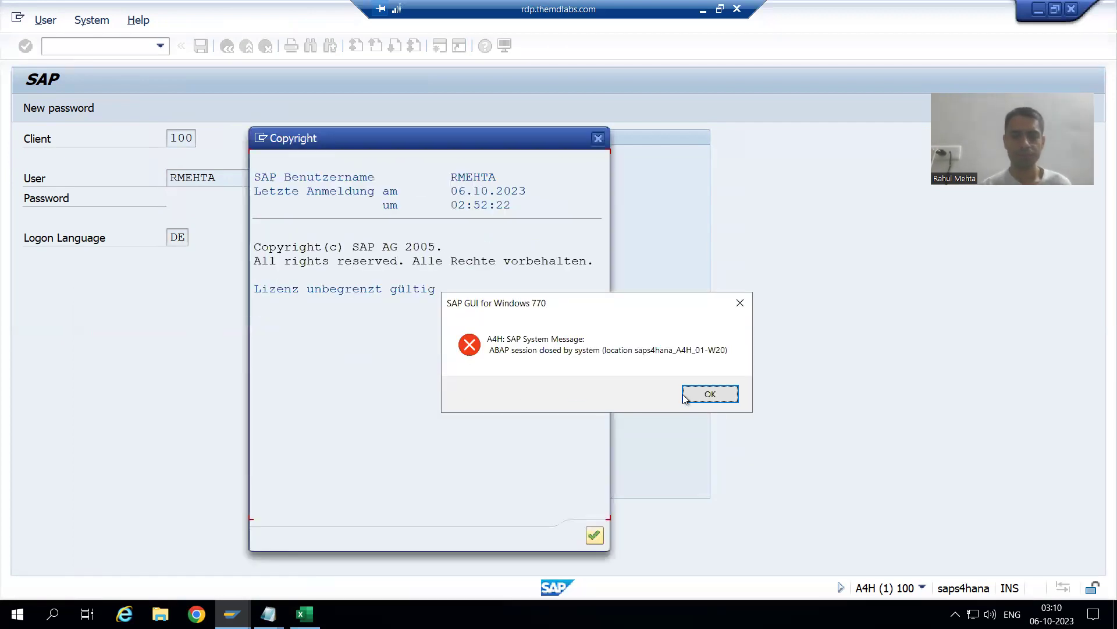
click(693, 394)
click(693, 378)
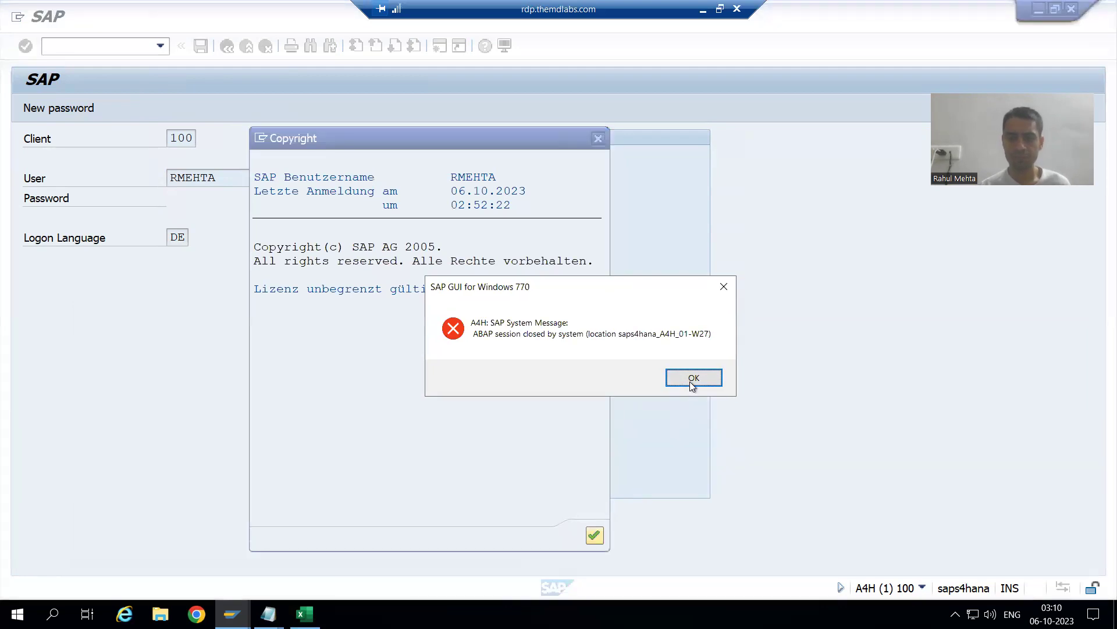
click(594, 535)
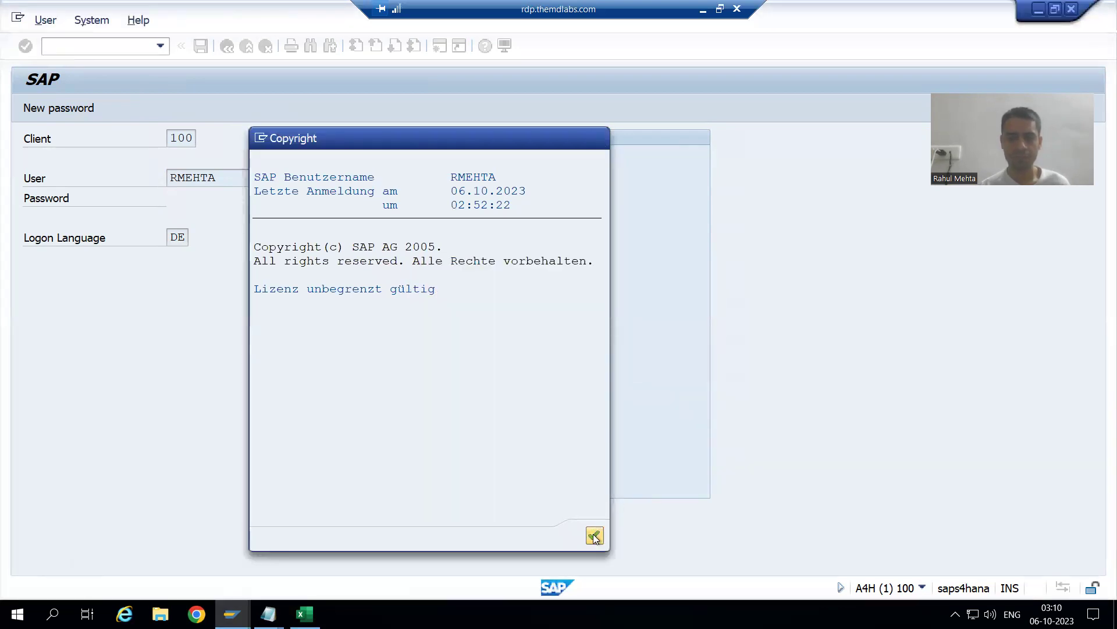
Run ZCALLING_SAP_SCRIPT through se38 with order number 1 in P_ONO
text(se38)
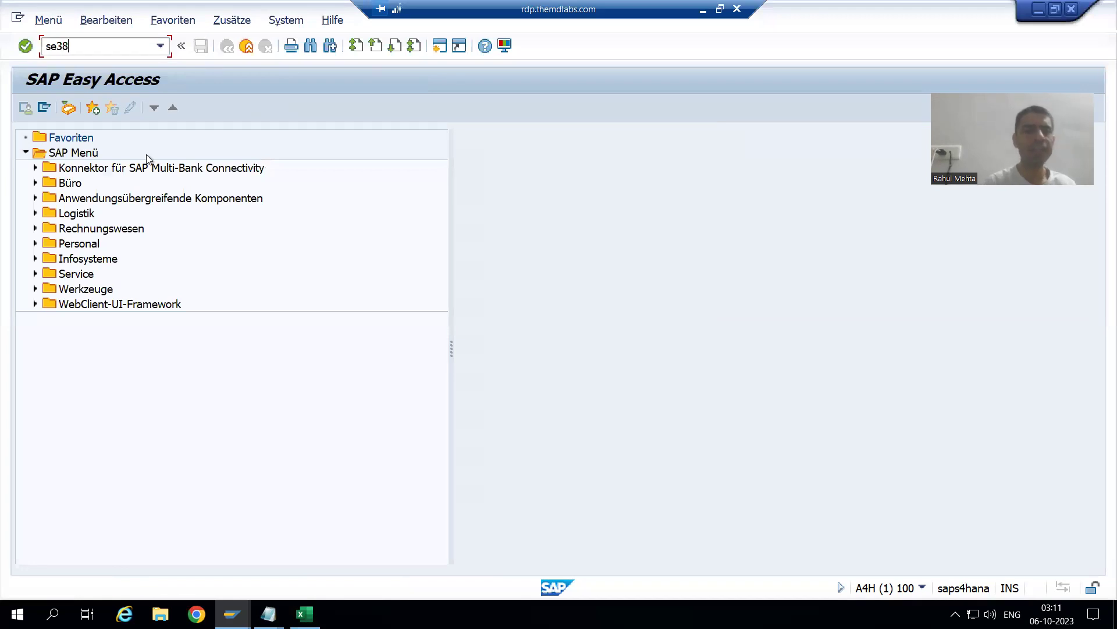
key(Return)
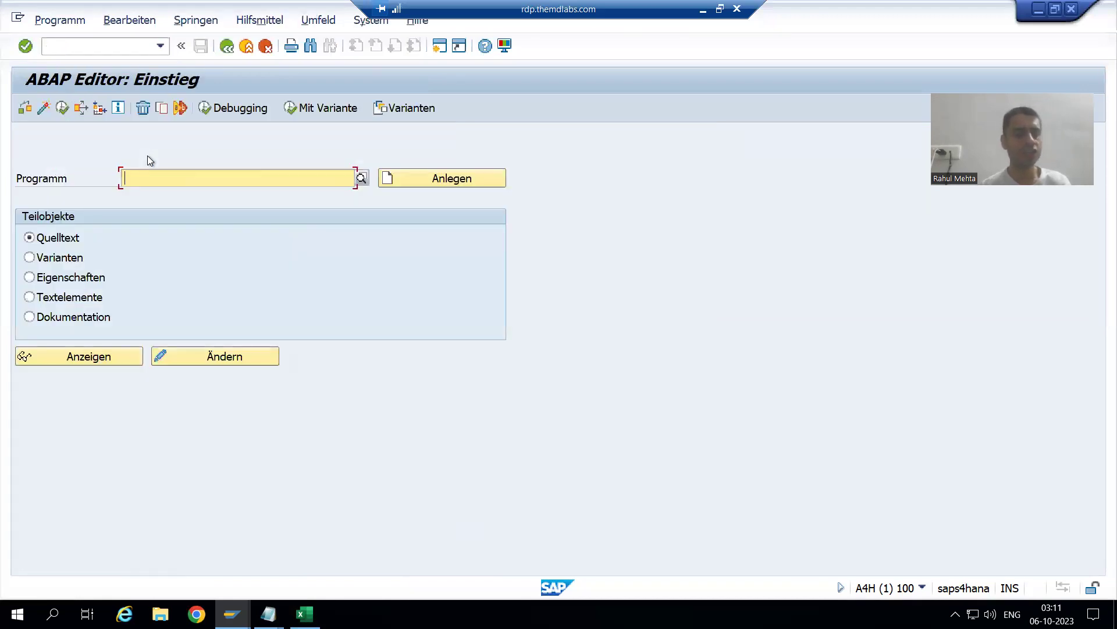
click(142, 184)
click(149, 199)
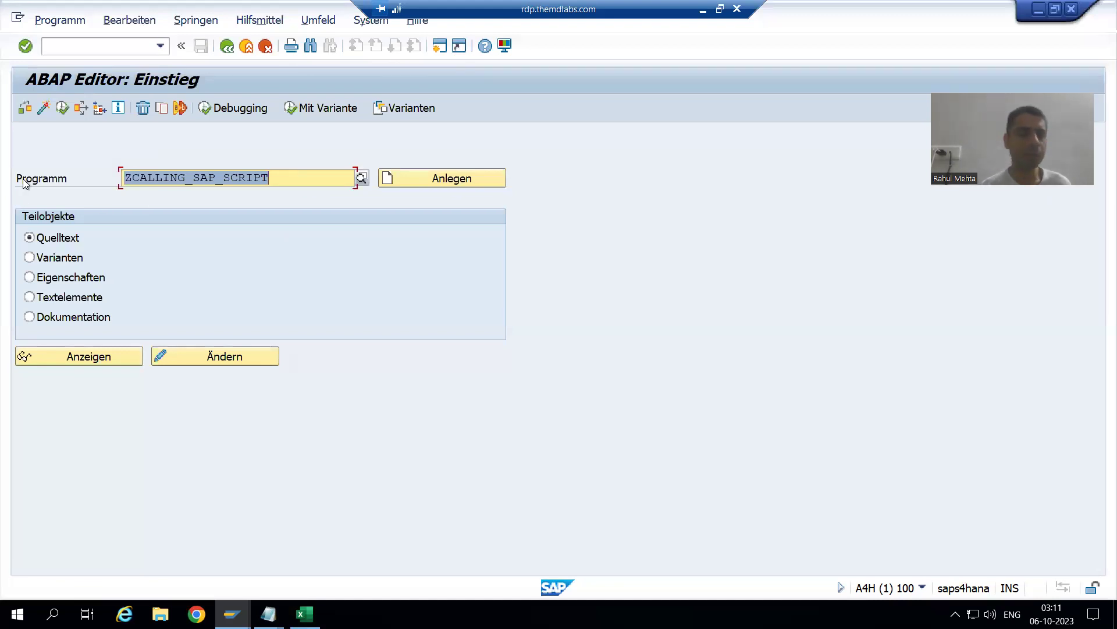
click(62, 109)
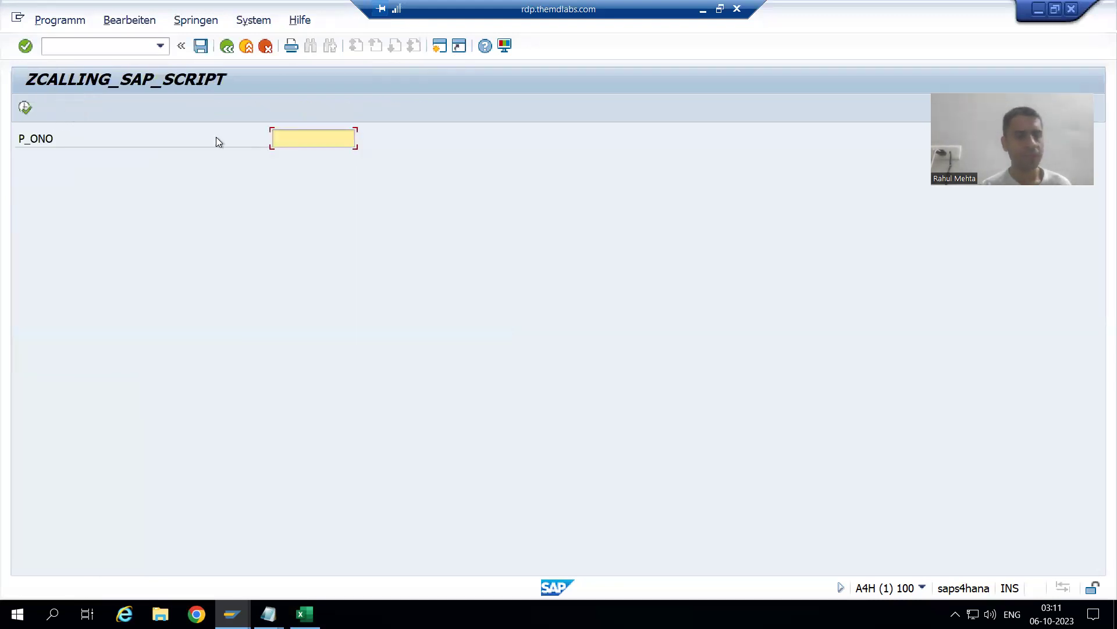
text(1)
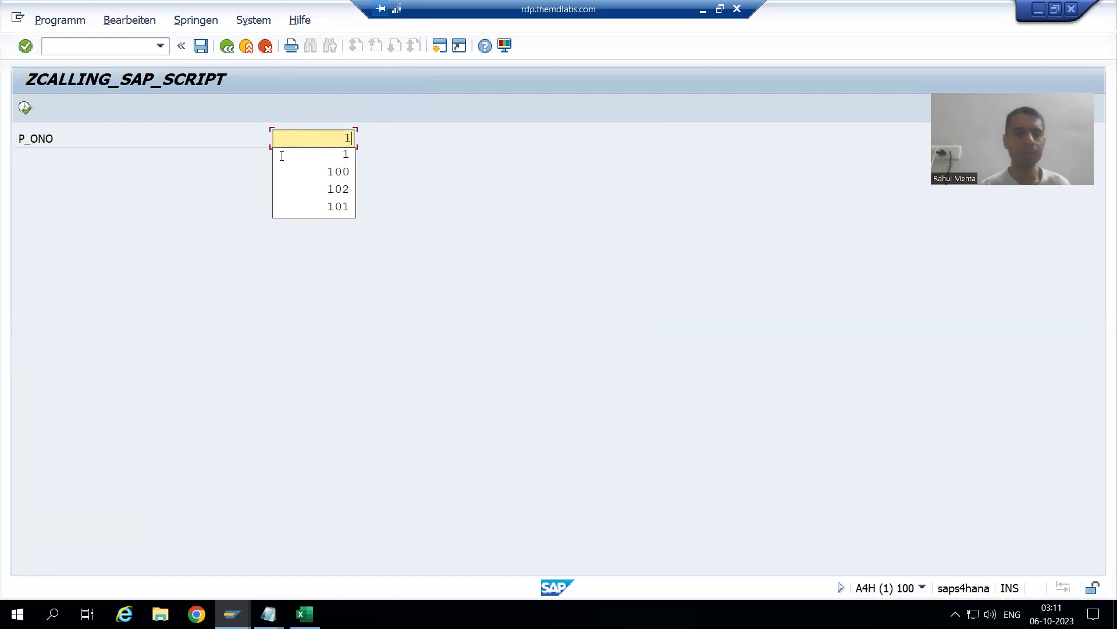
click(320, 156)
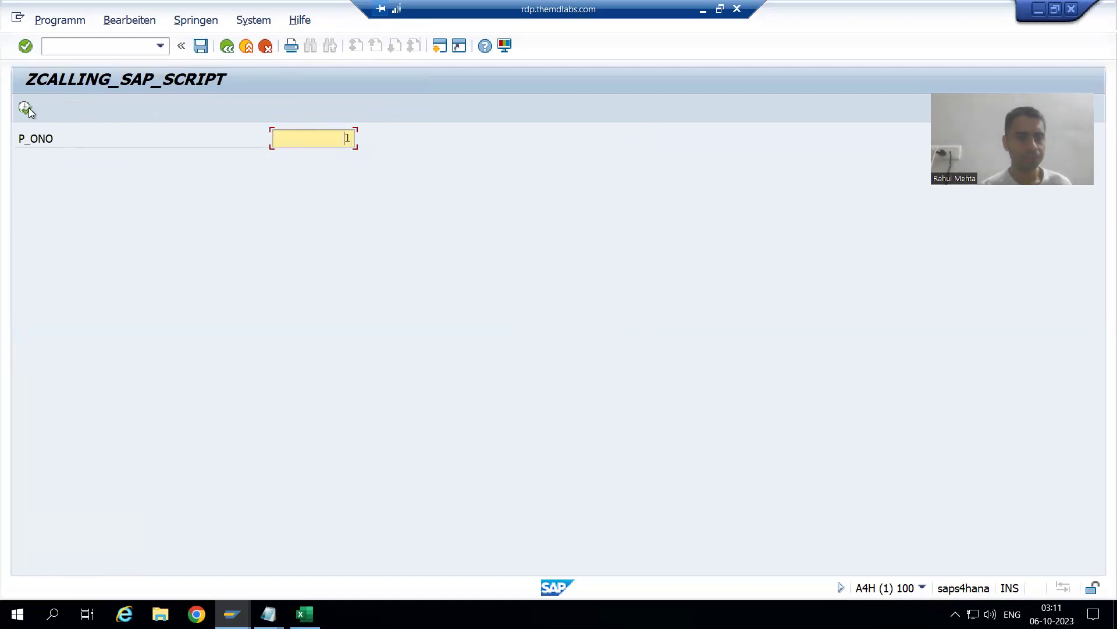
click(25, 108)
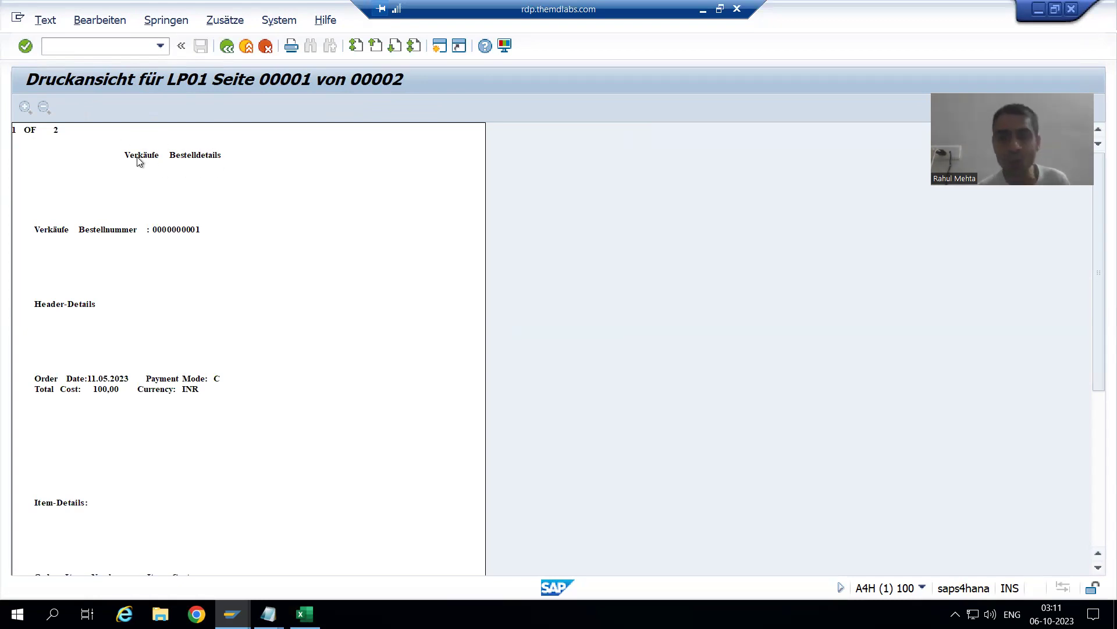
scroll(138, 161, down, 2)
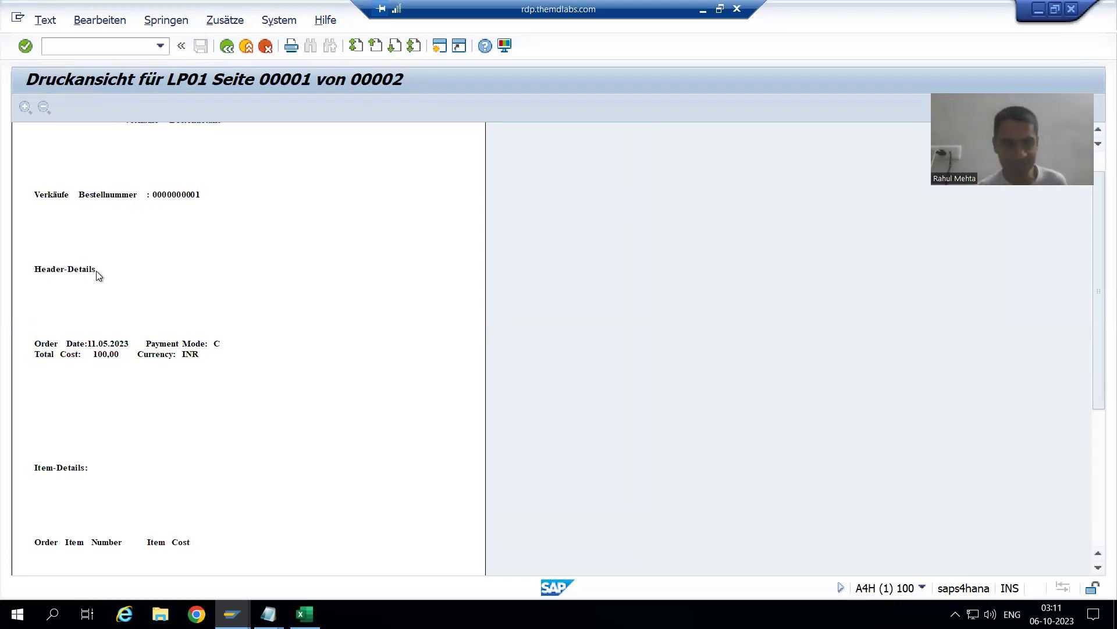
scroll(96, 270, down, 1)
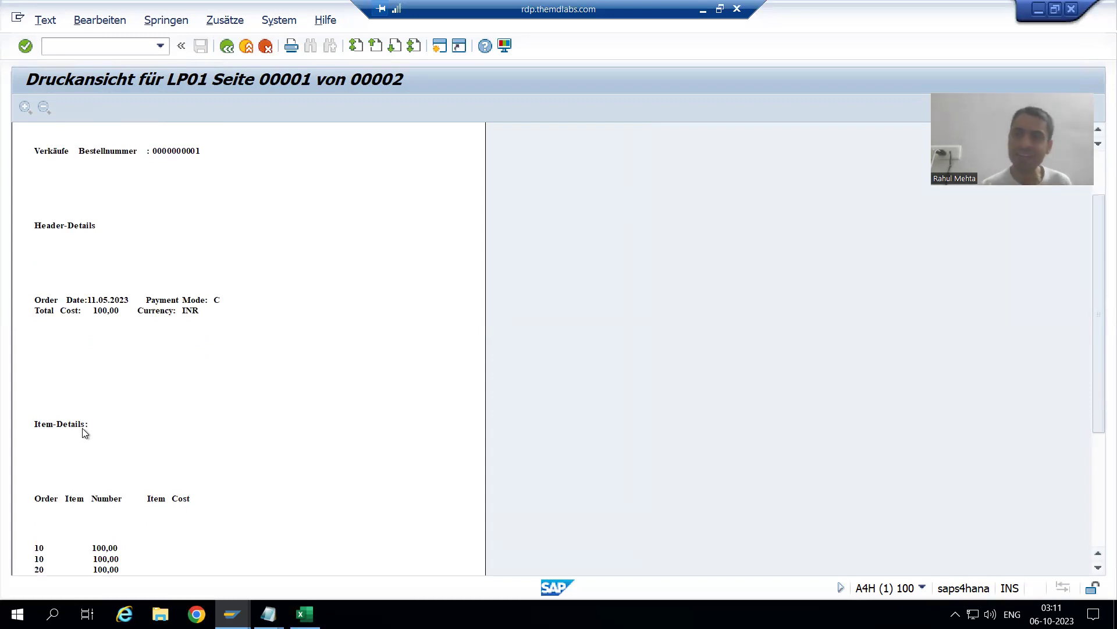
scroll(185, 383, up, 2)
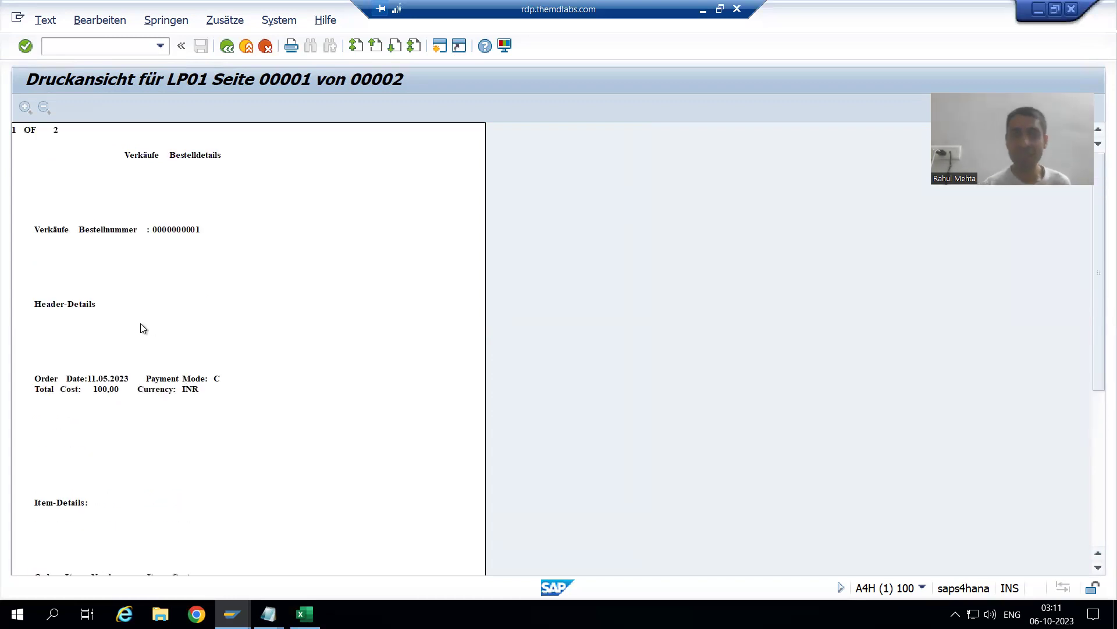